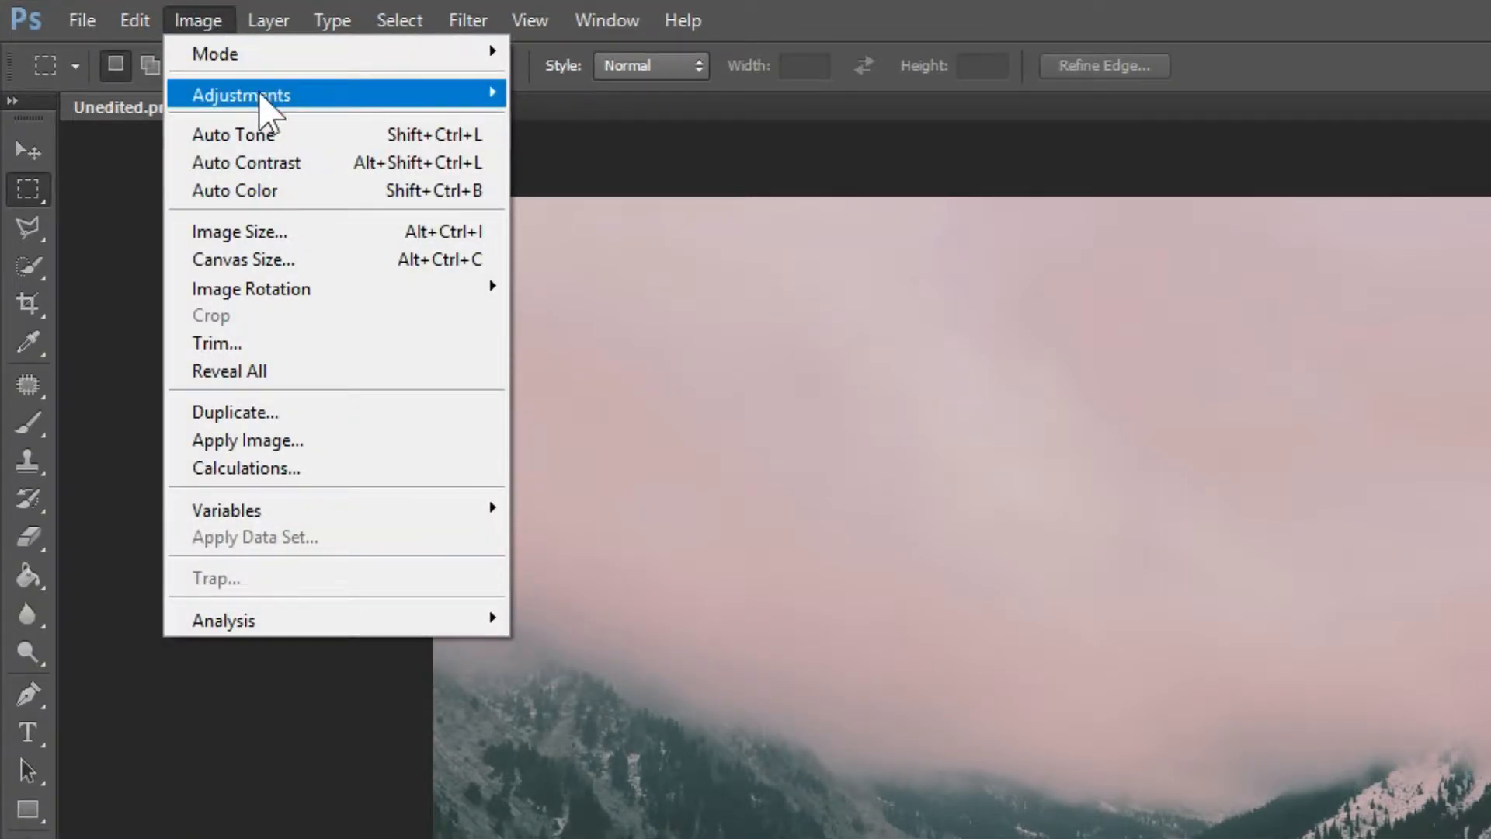
Step: Apply an Exposure adjustment to the photo with exposure +0.49, offset -0.0407 and gamma correction about 0.97
mouse_move(268, 99)
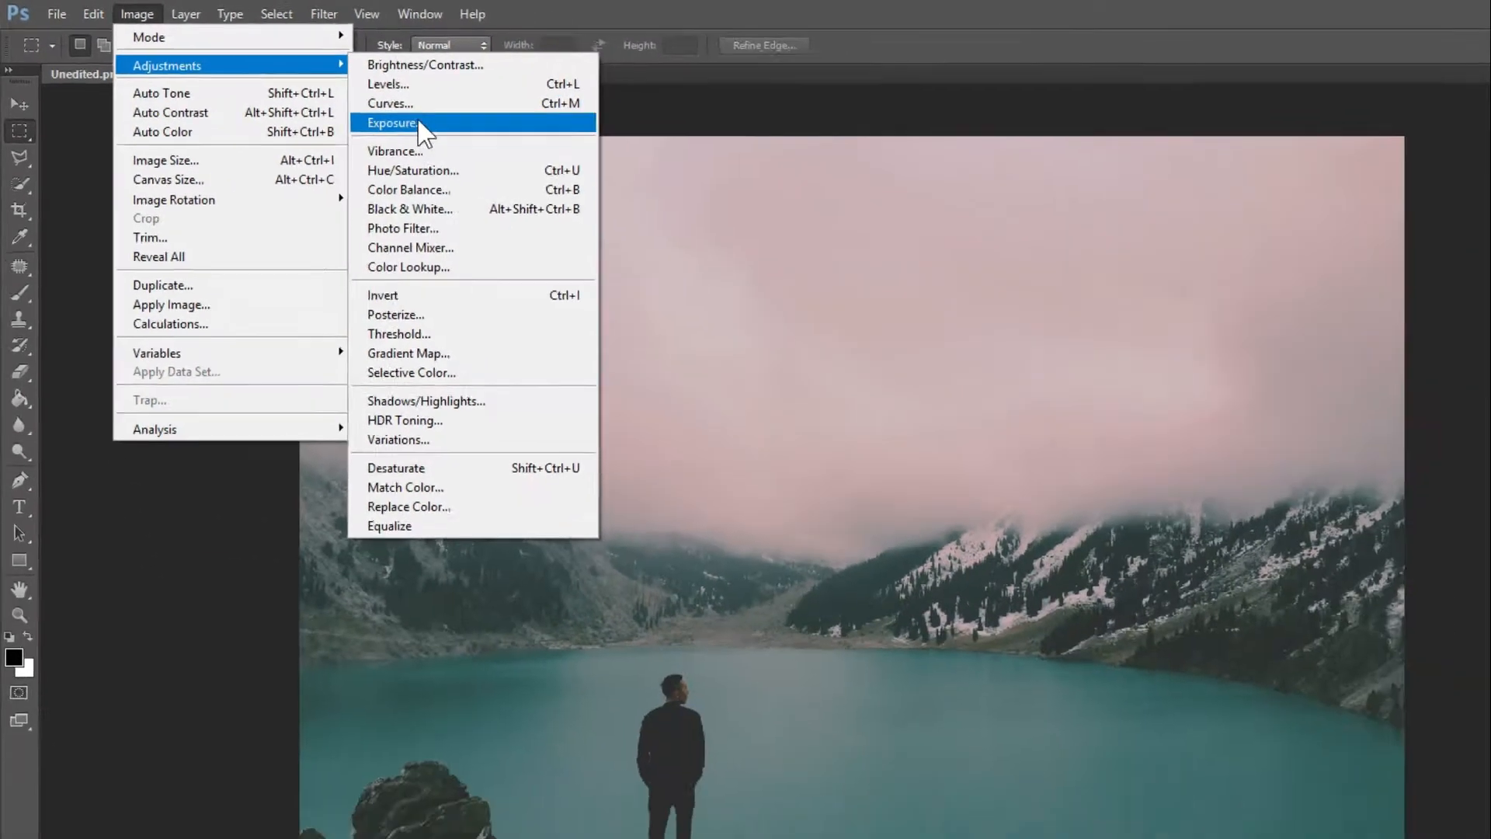
left_click(575, 178)
left_click_drag(651, 248, 565, 284)
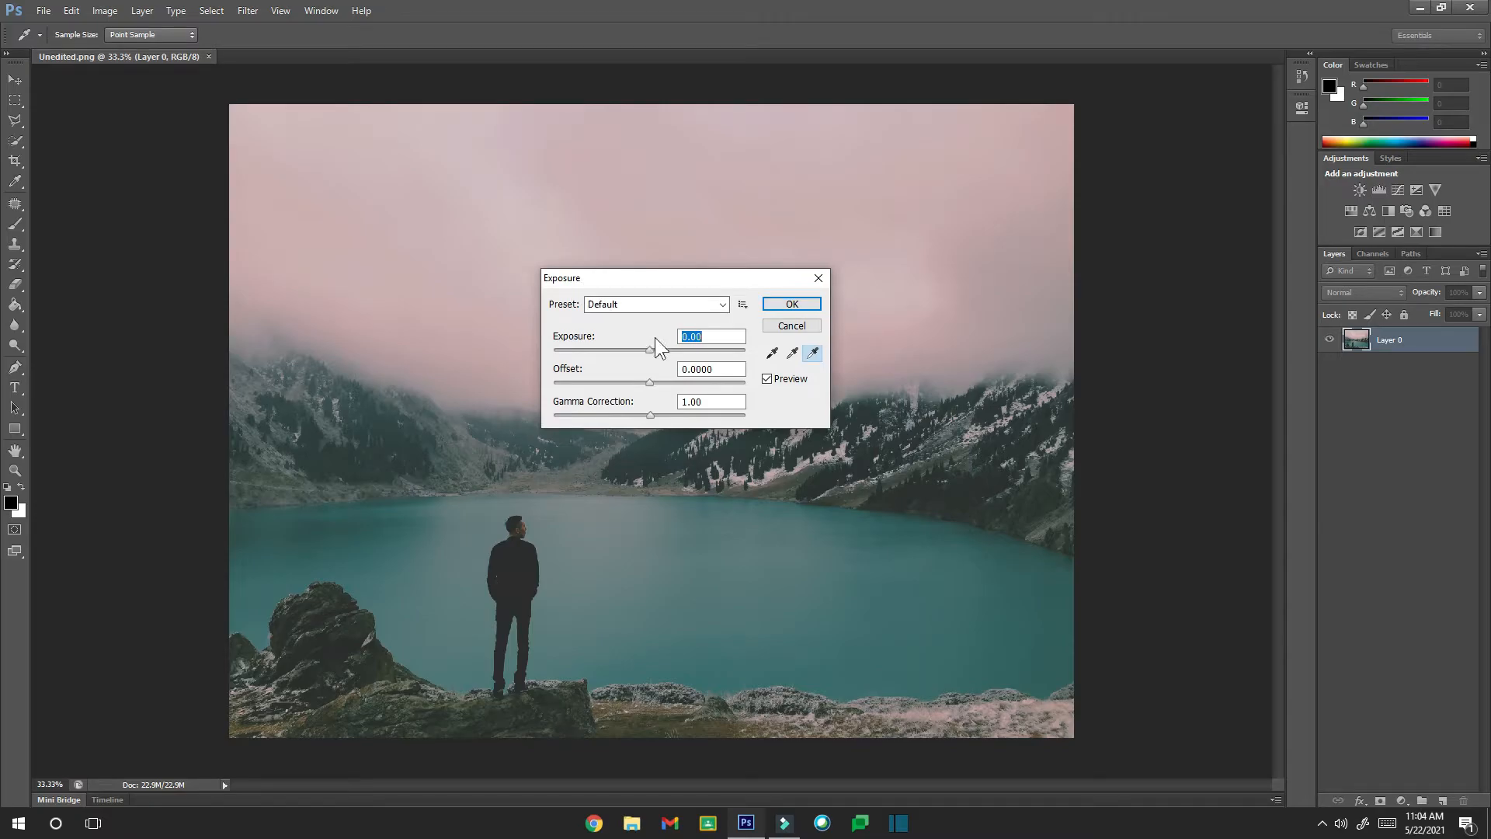
left_click_drag(651, 351, 763, 398)
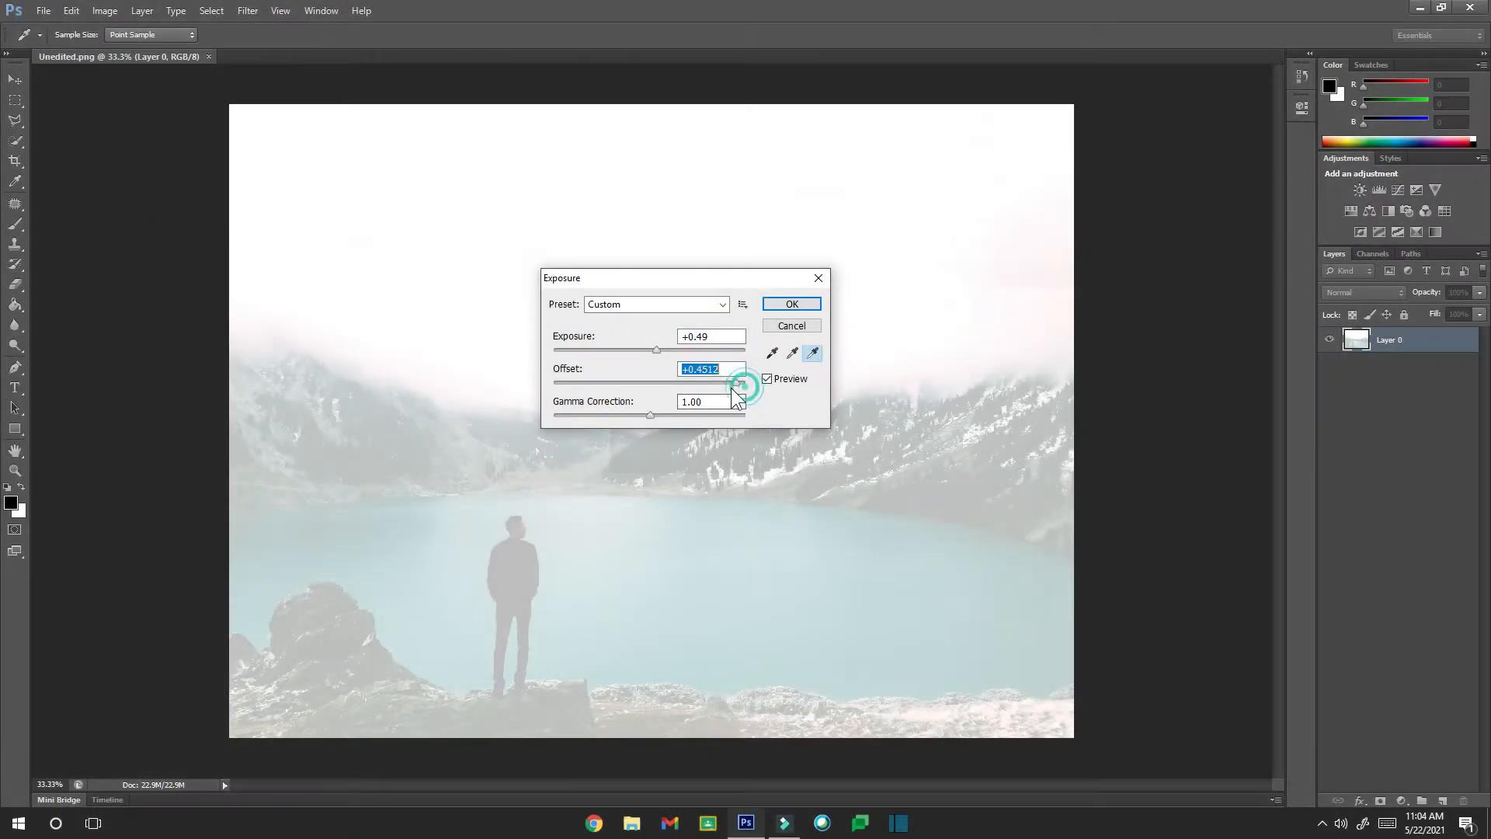
left_click_drag(745, 382, 655, 413)
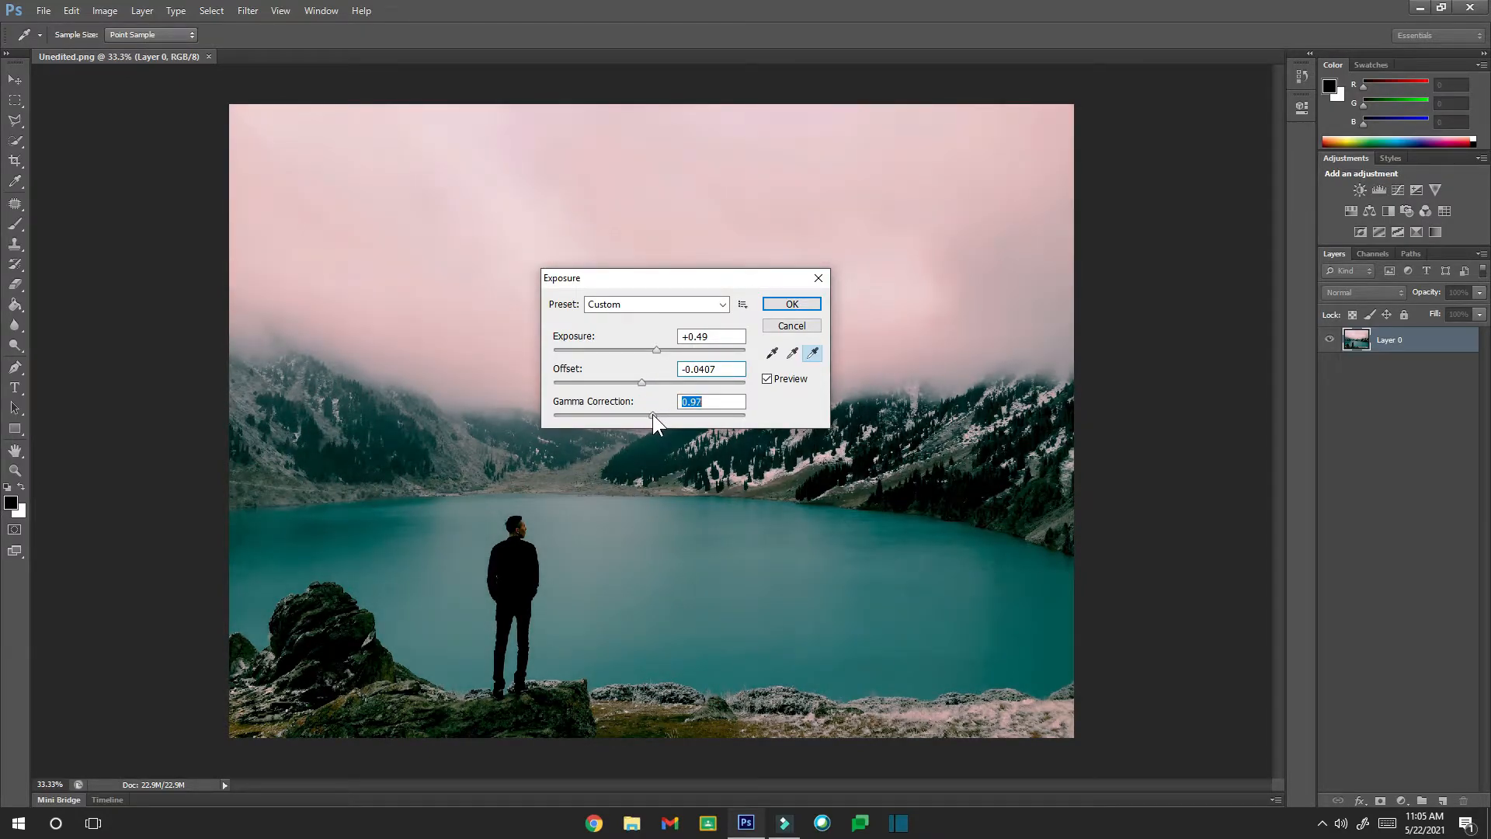
left_click(785, 305)
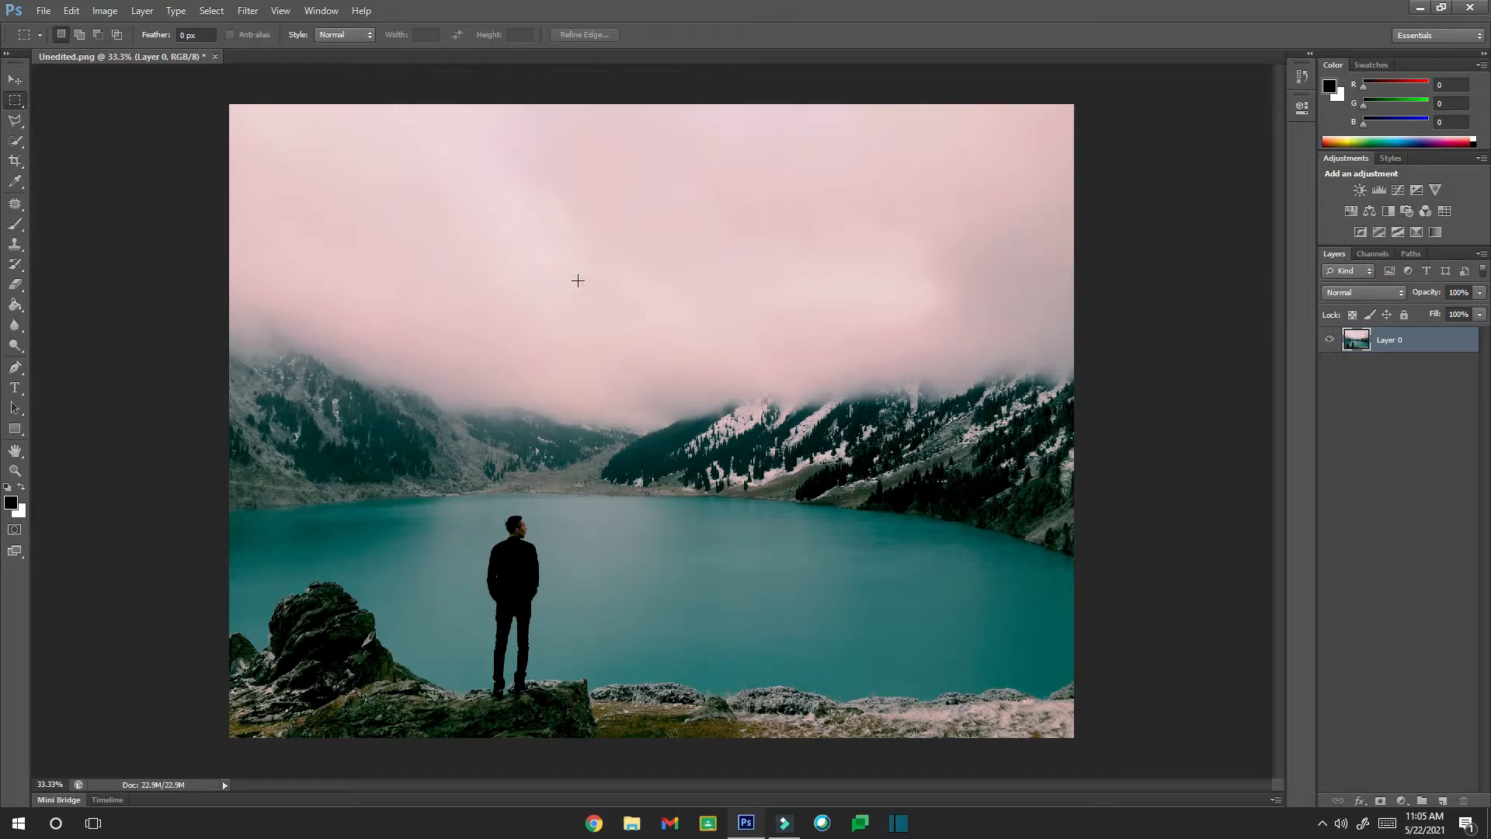
Step: Try the Auto Color correction on the lake photo and undo it
left_click(104, 11)
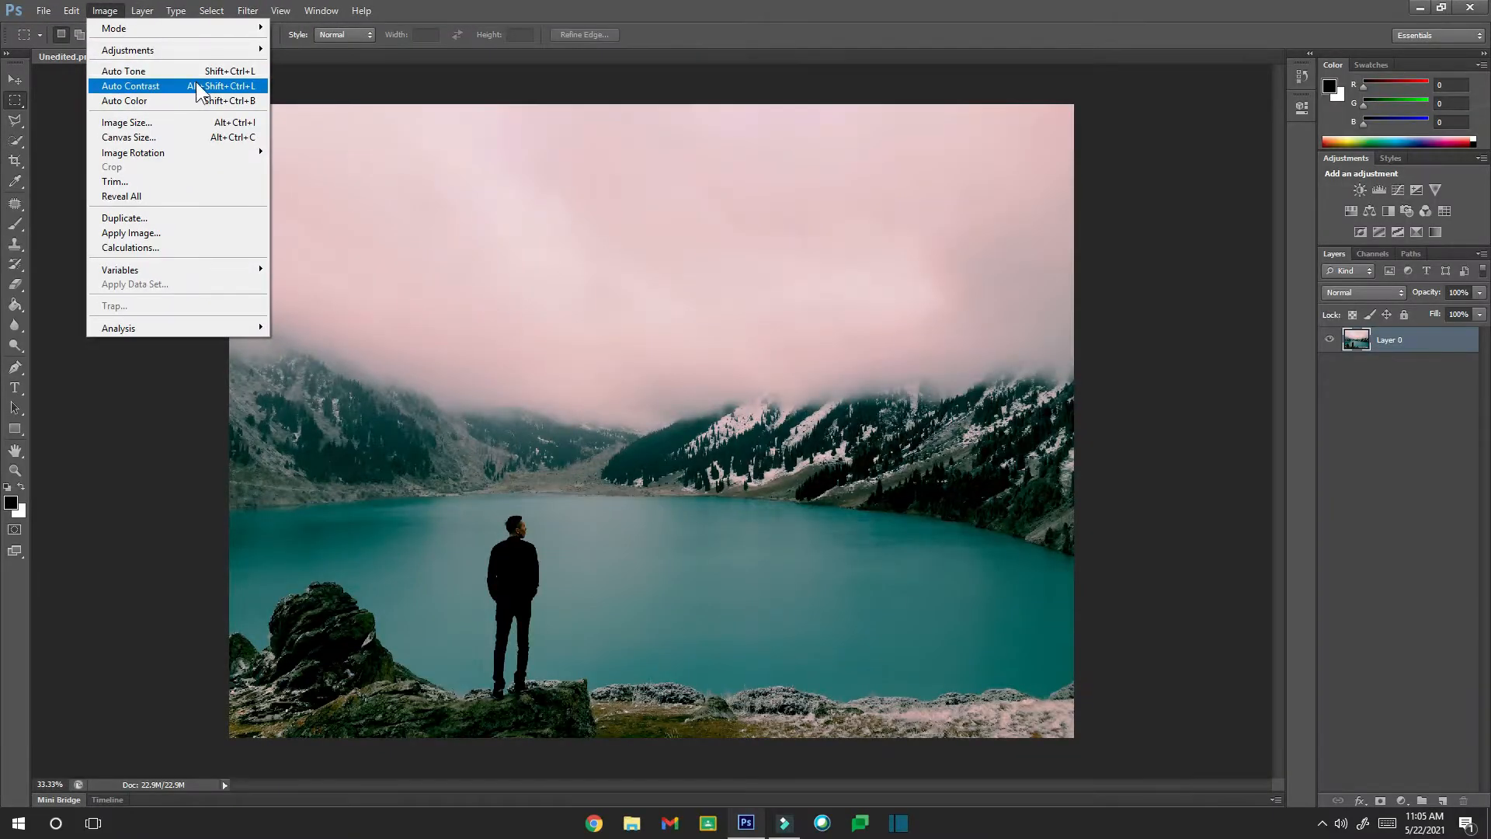
left_click(135, 101)
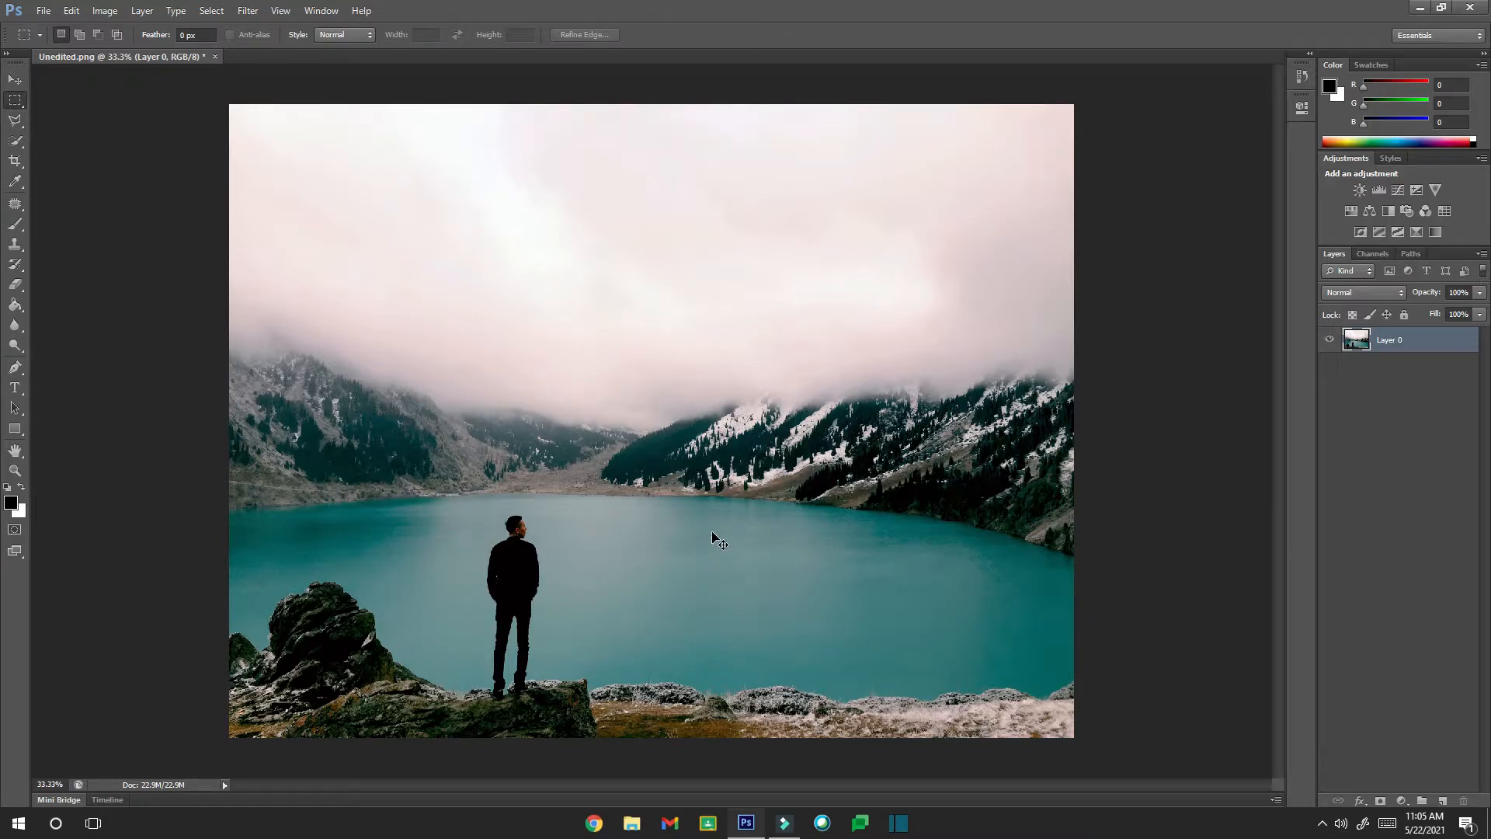
key("ctrl+z")
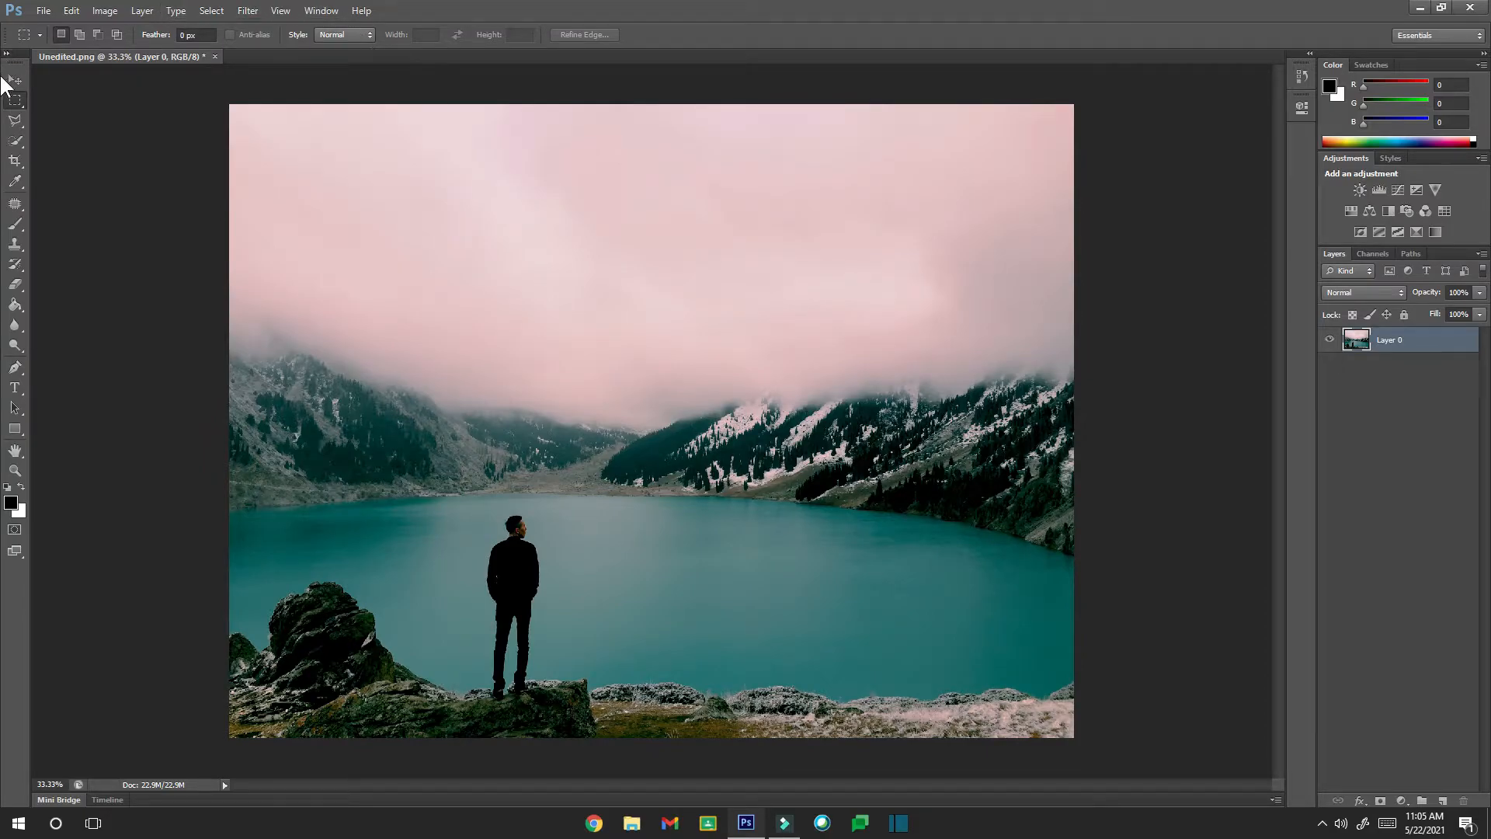
Step: Apply a Brightness/Contrast adjustment with brightness 35 and contrast about 22
left_click(104, 9)
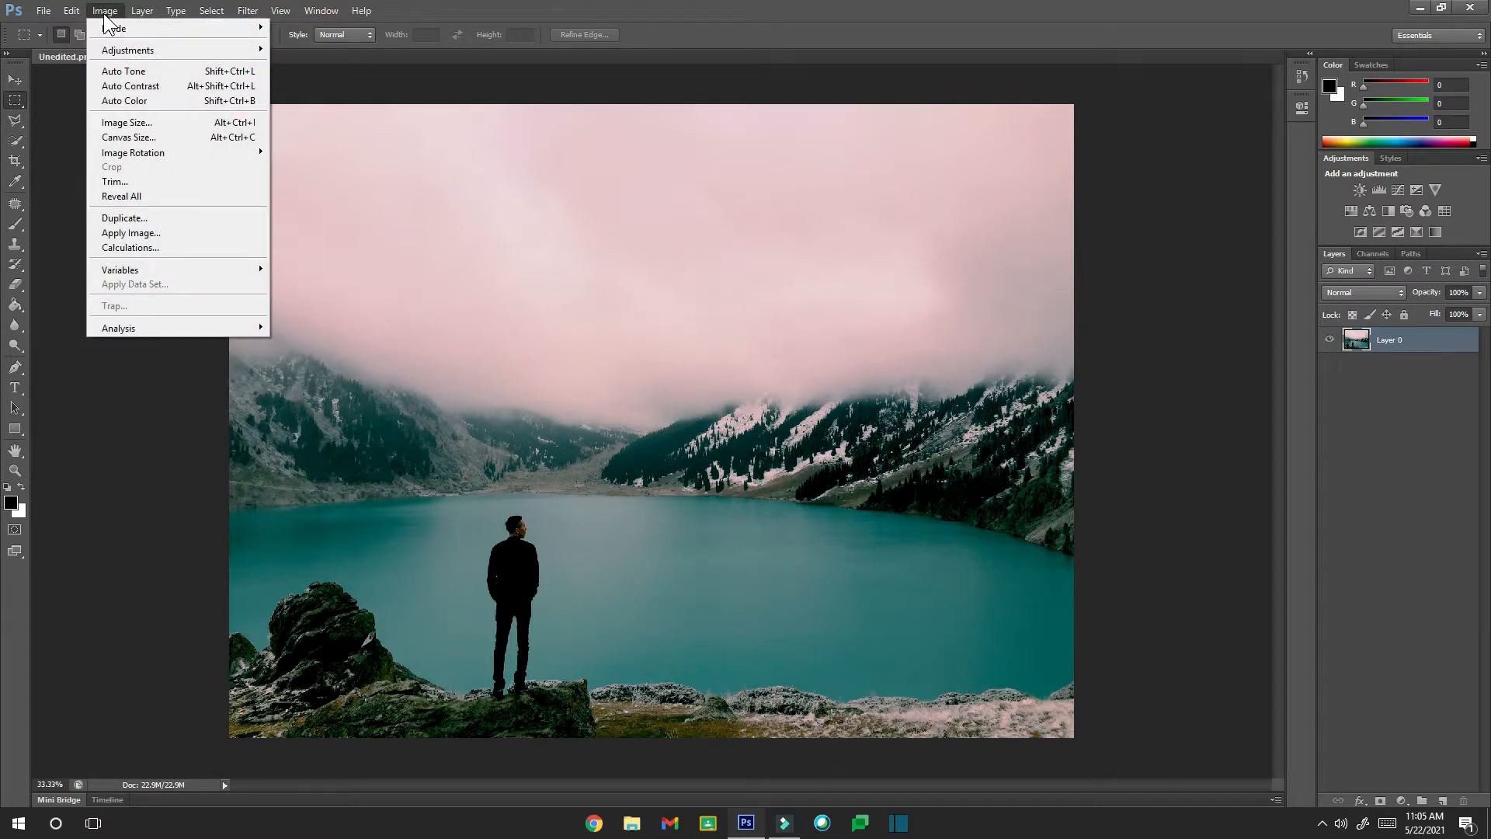
mouse_move(180, 49)
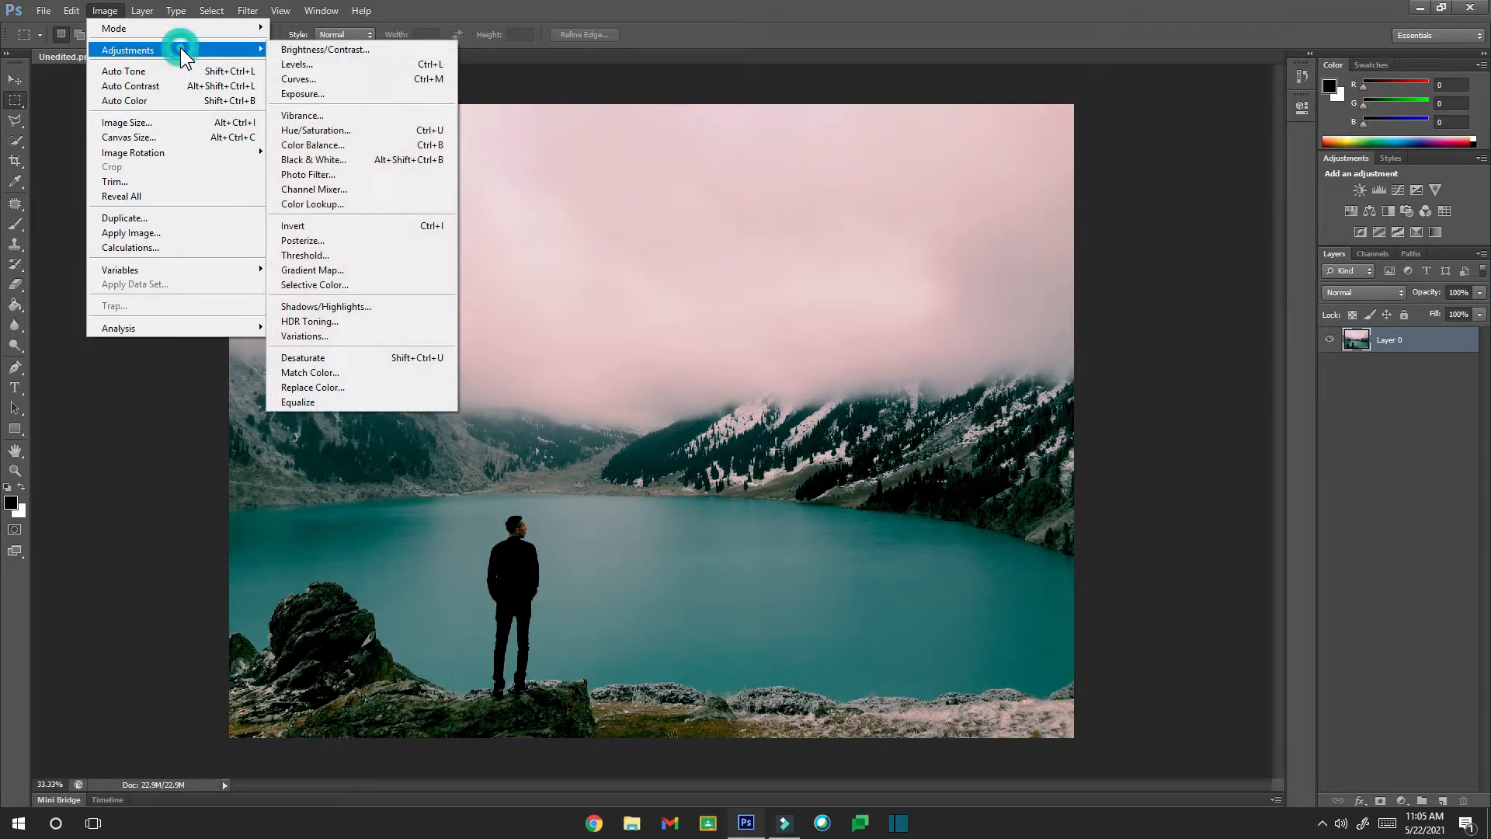
left_click(326, 49)
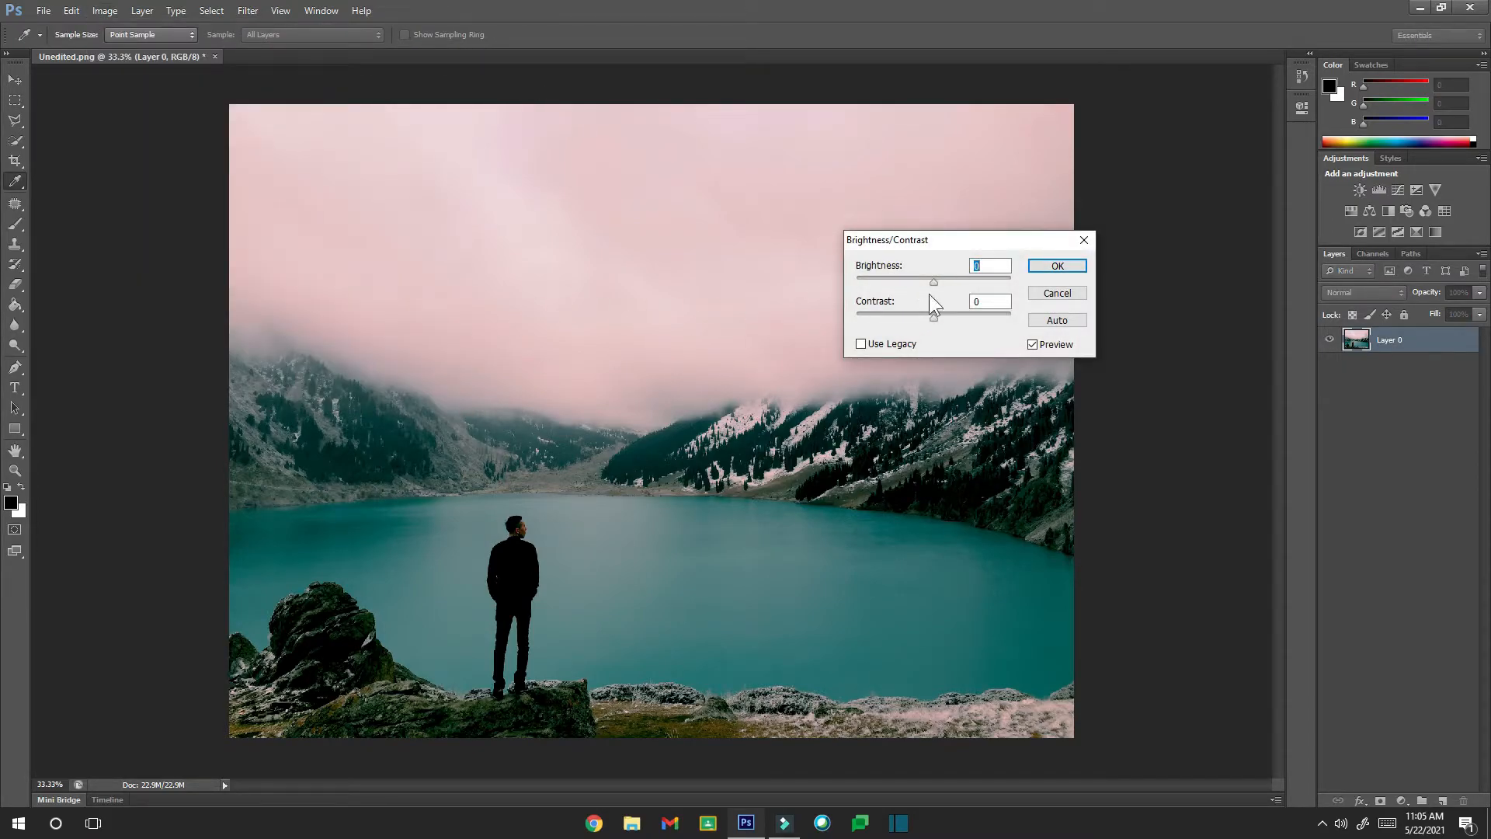
left_click_drag(935, 283, 950, 317)
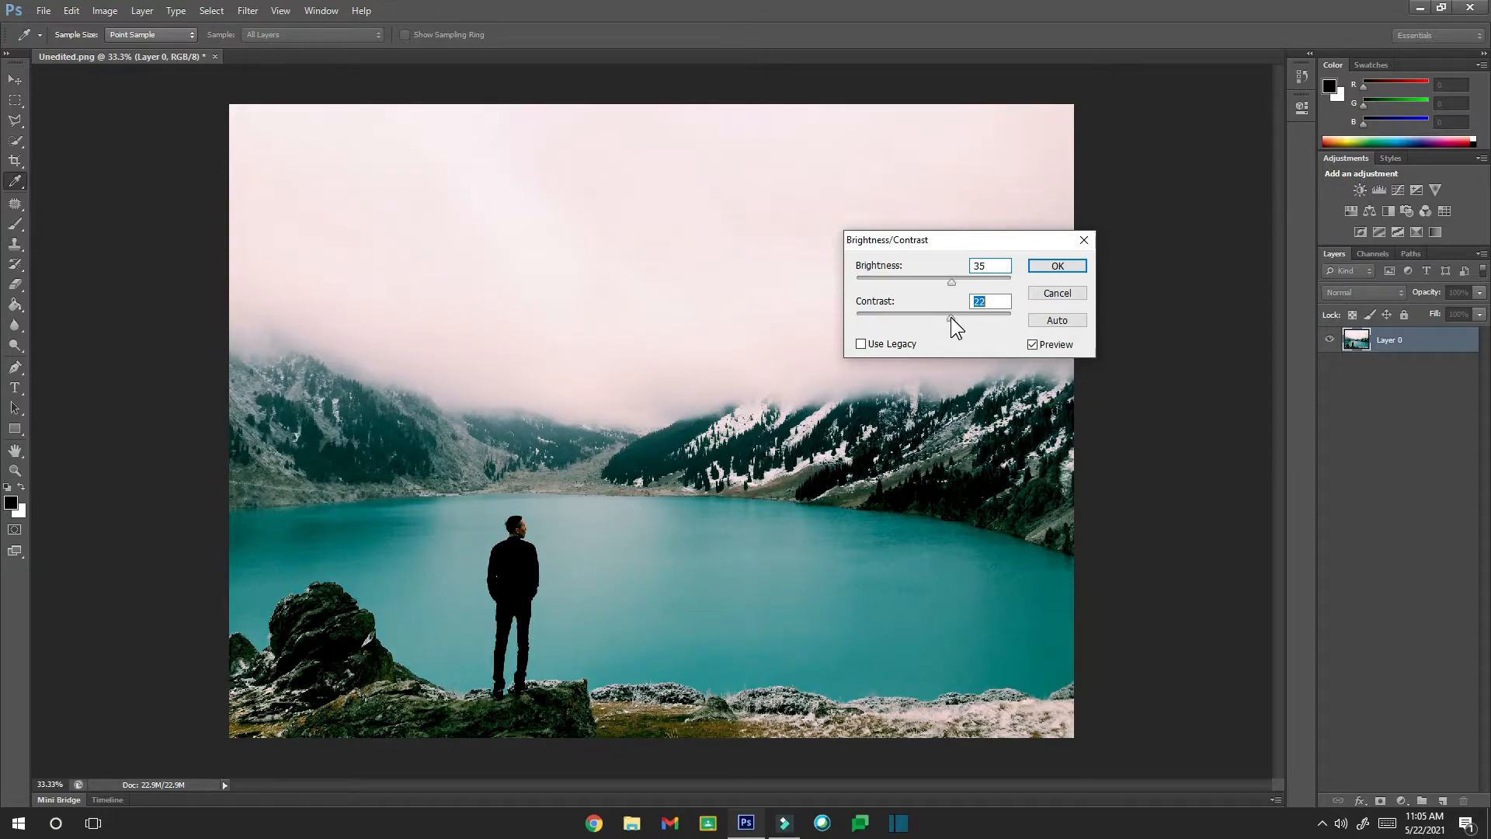
left_click(1040, 266)
key("m")
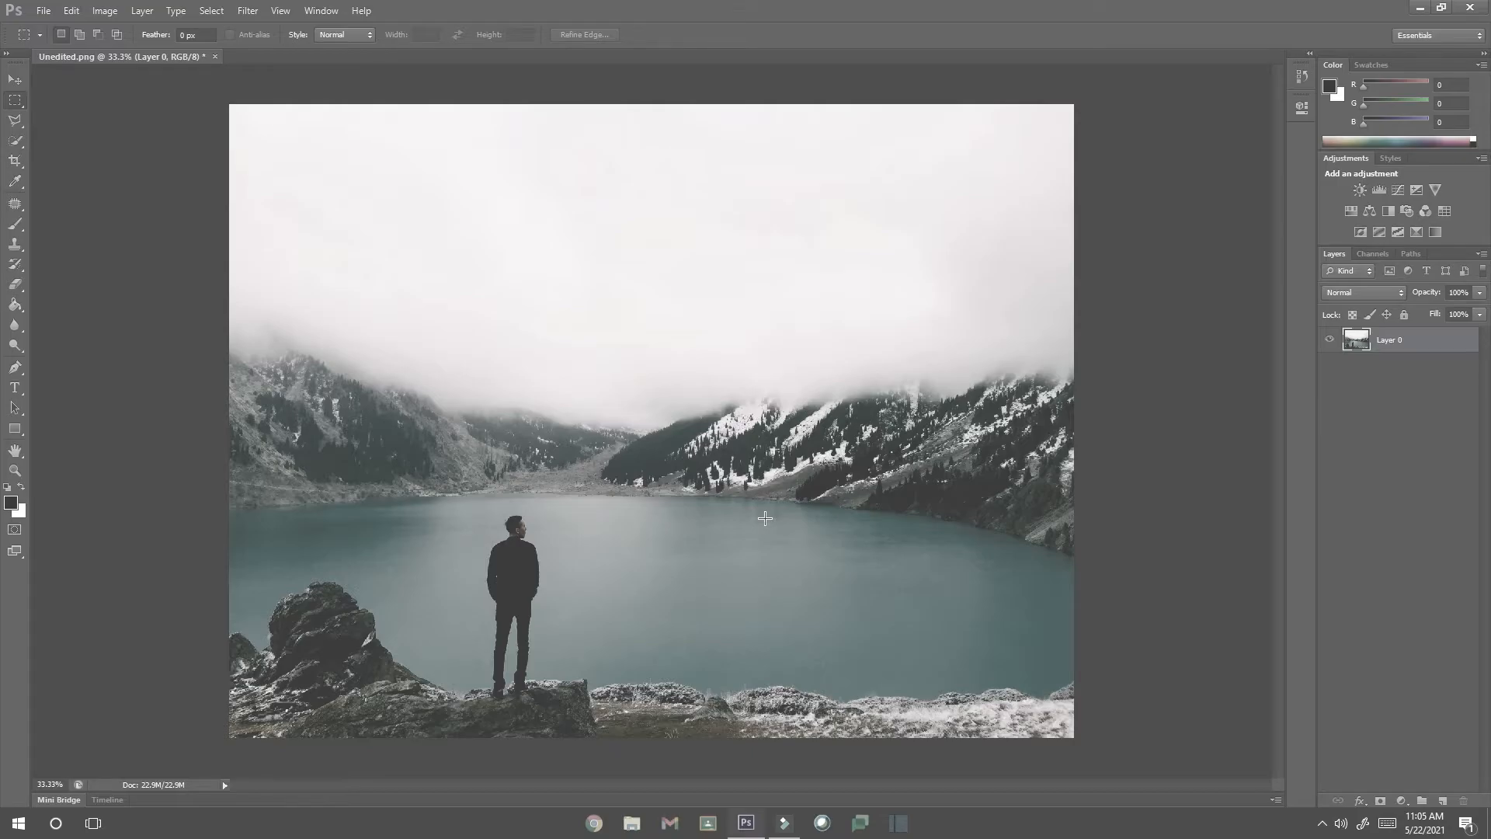
Step: Try midtone Color Balance levels of +4, +10 and +13 on the photo and cancel the adjustment
left_click(109, 11)
mouse_move(138, 49)
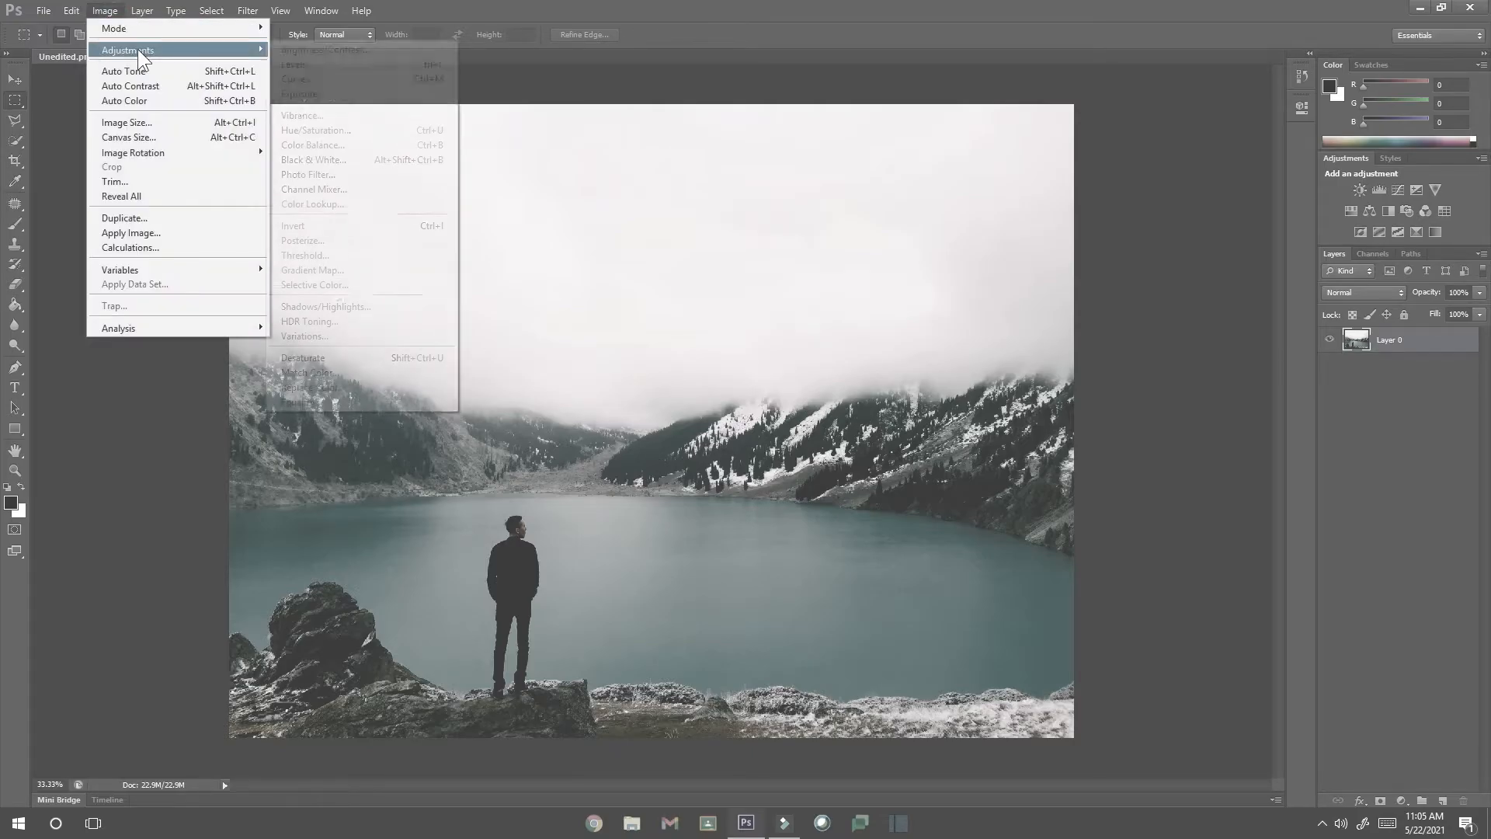
left_click(356, 146)
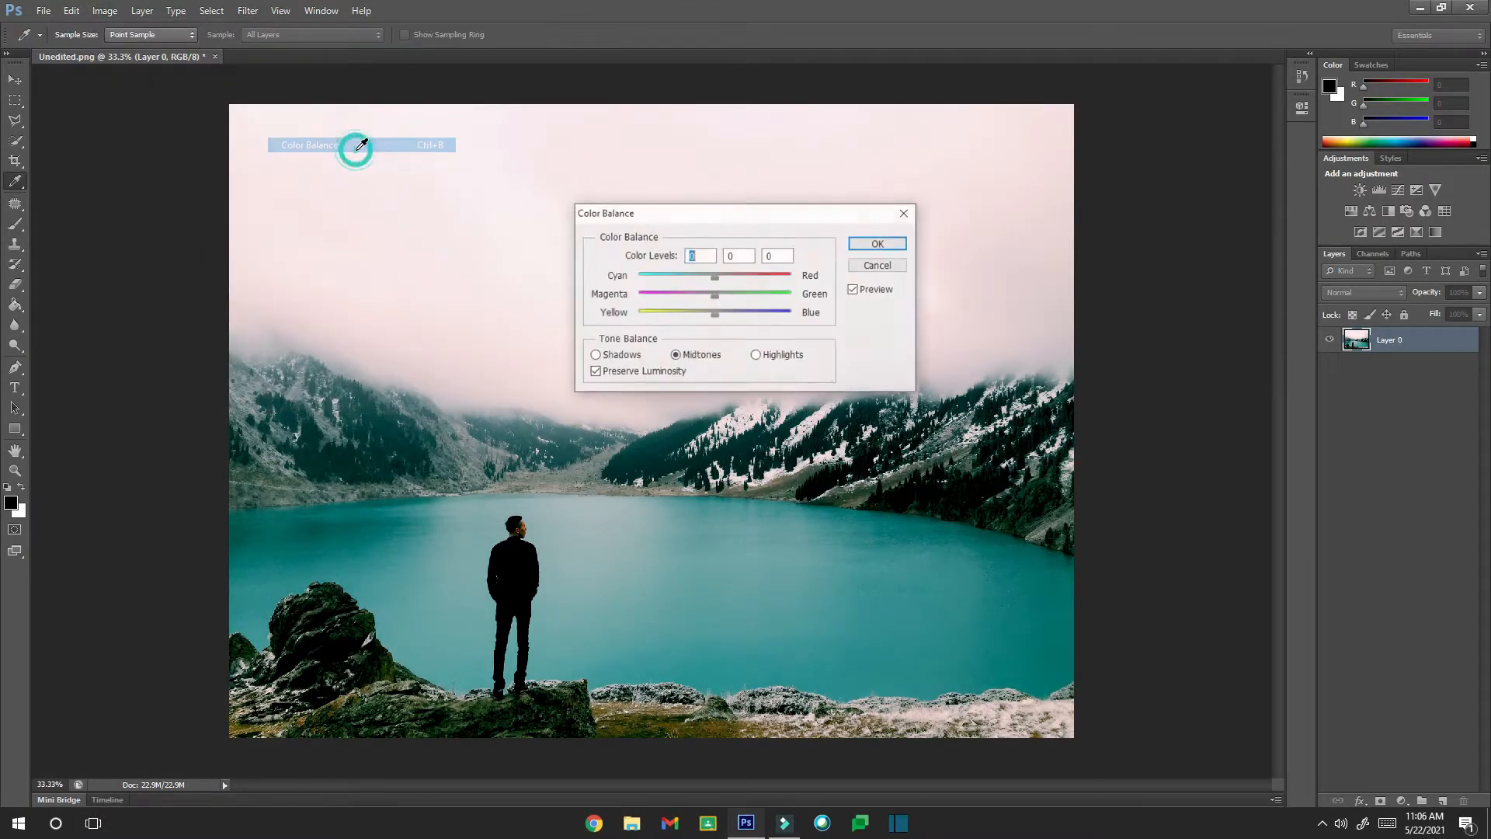
left_click_drag(698, 273, 724, 327)
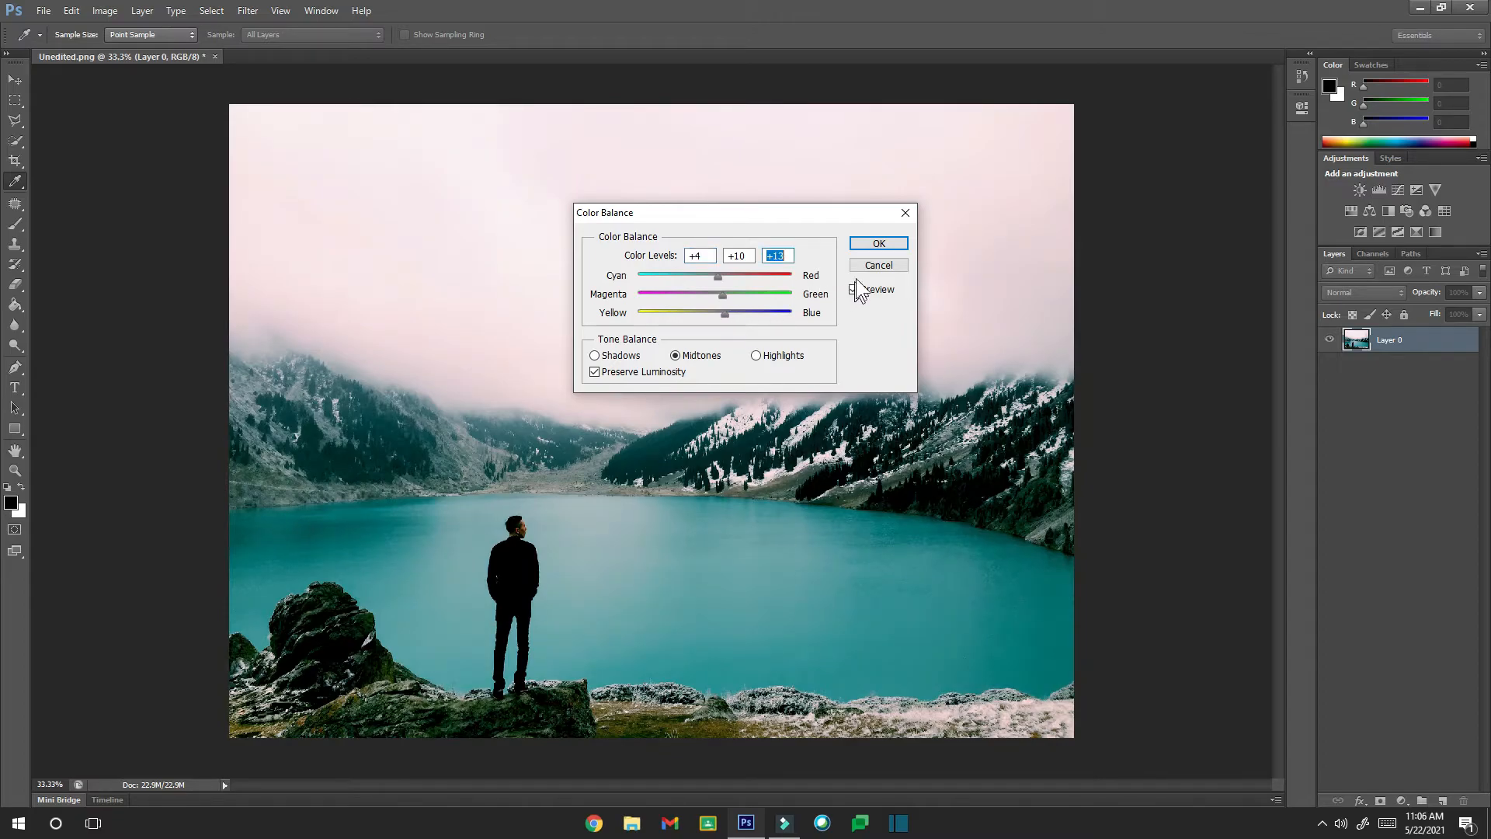
left_click(869, 261)
key("m")
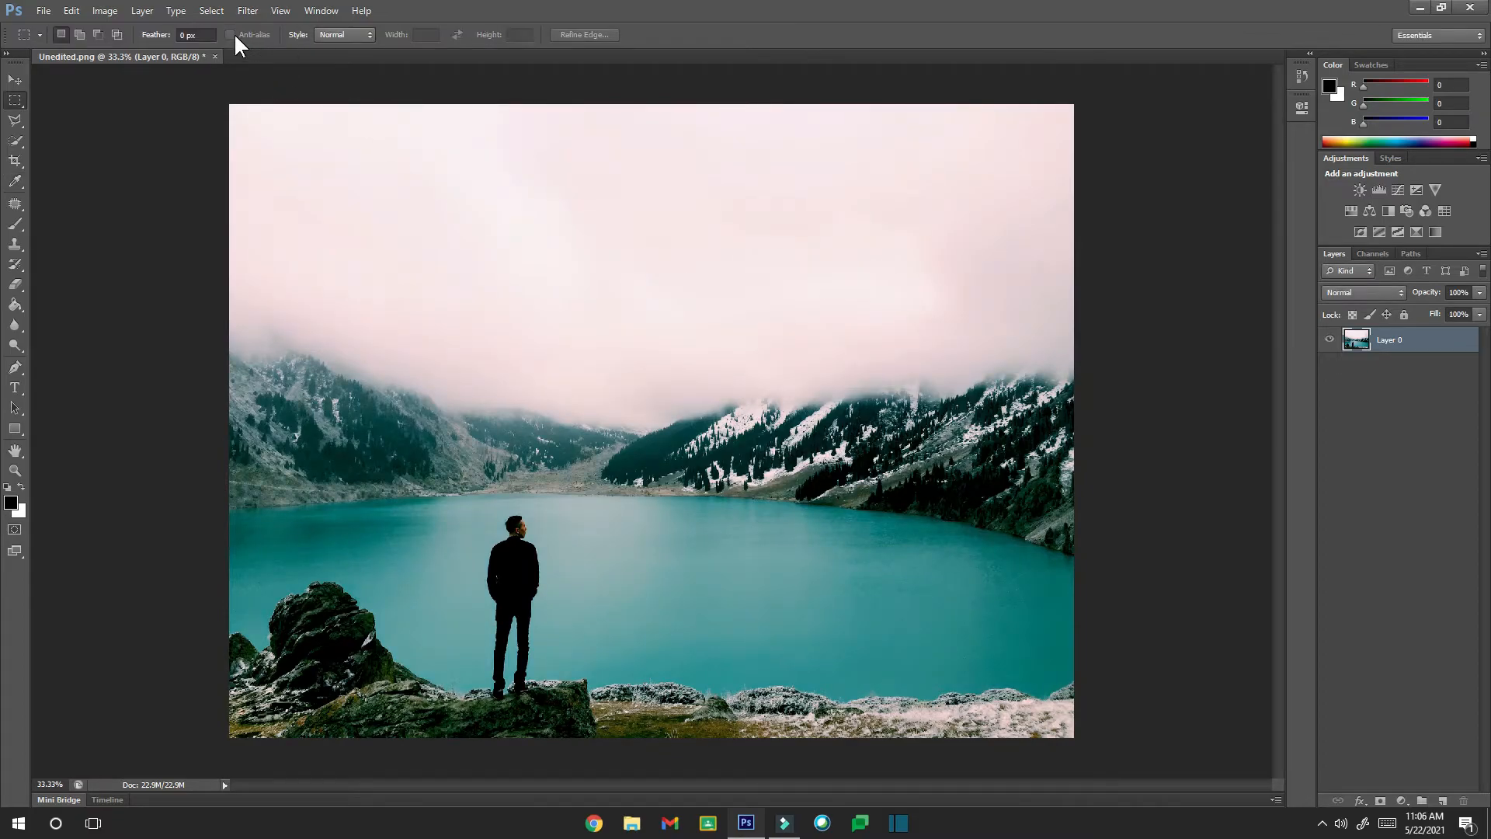
left_click(105, 11)
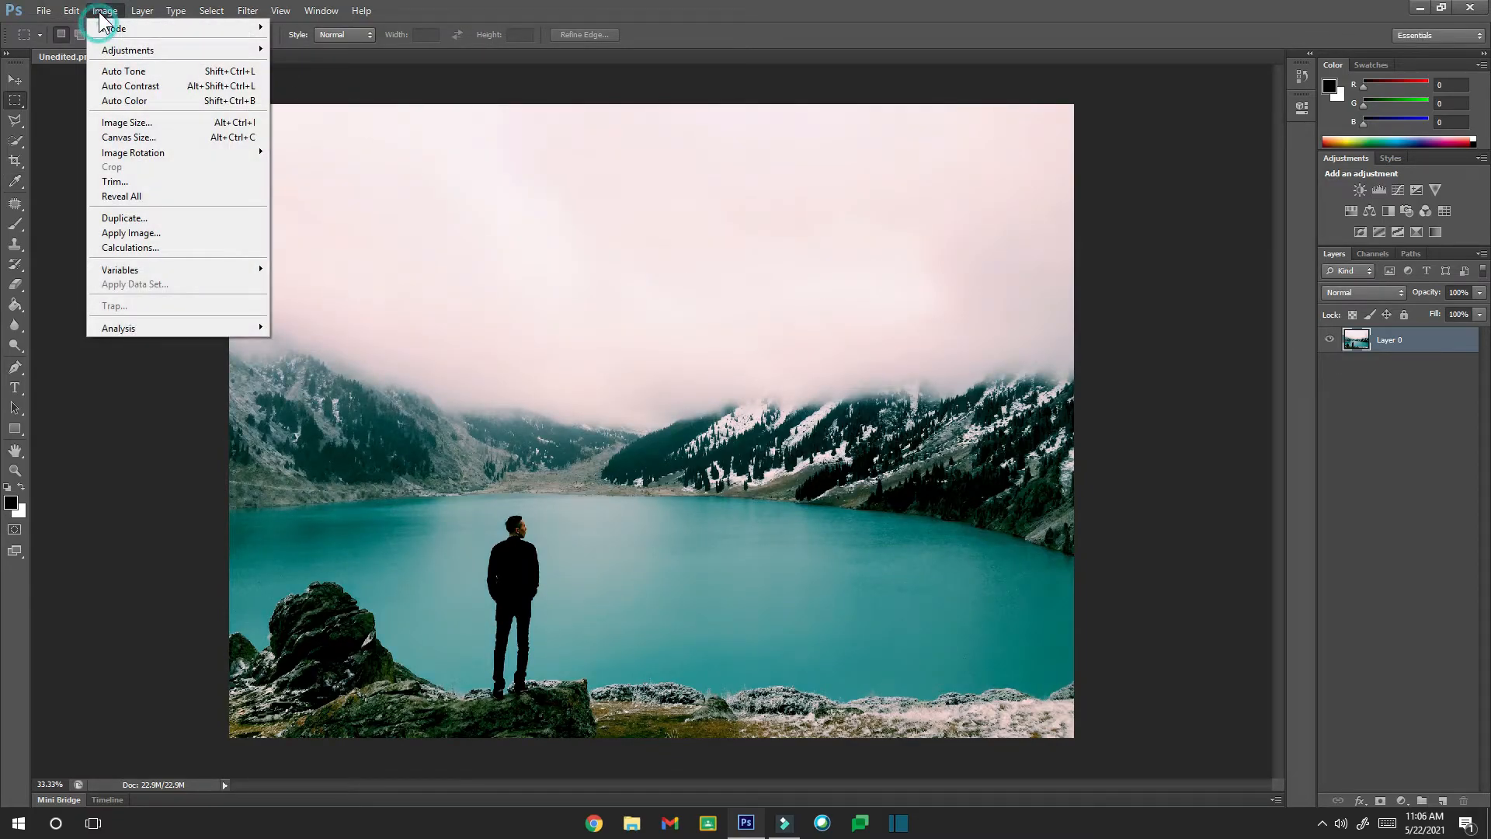
left_click(116, 51)
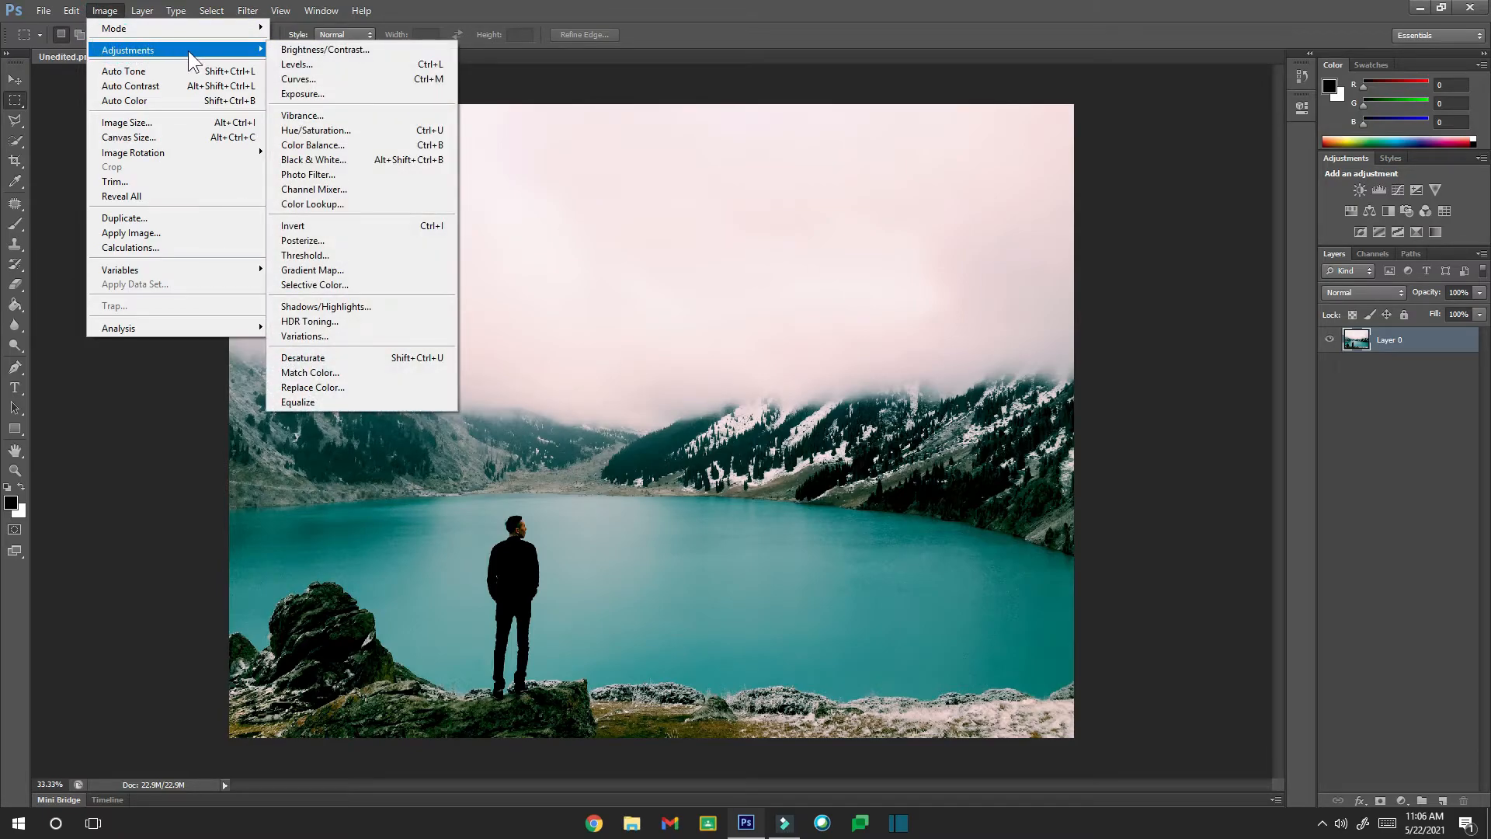
left_click(334, 80)
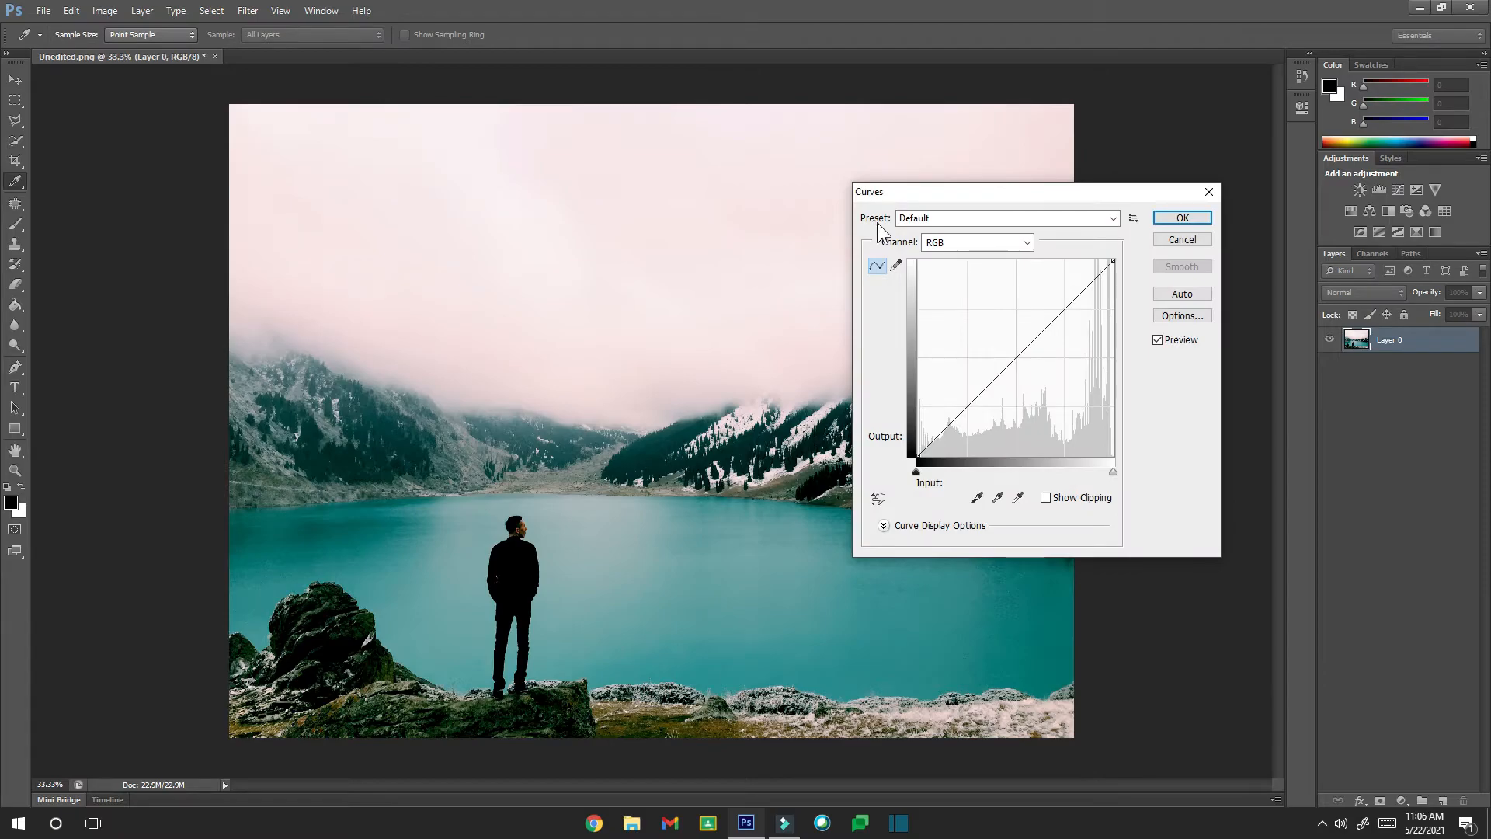
left_click_drag(893, 197, 826, 208)
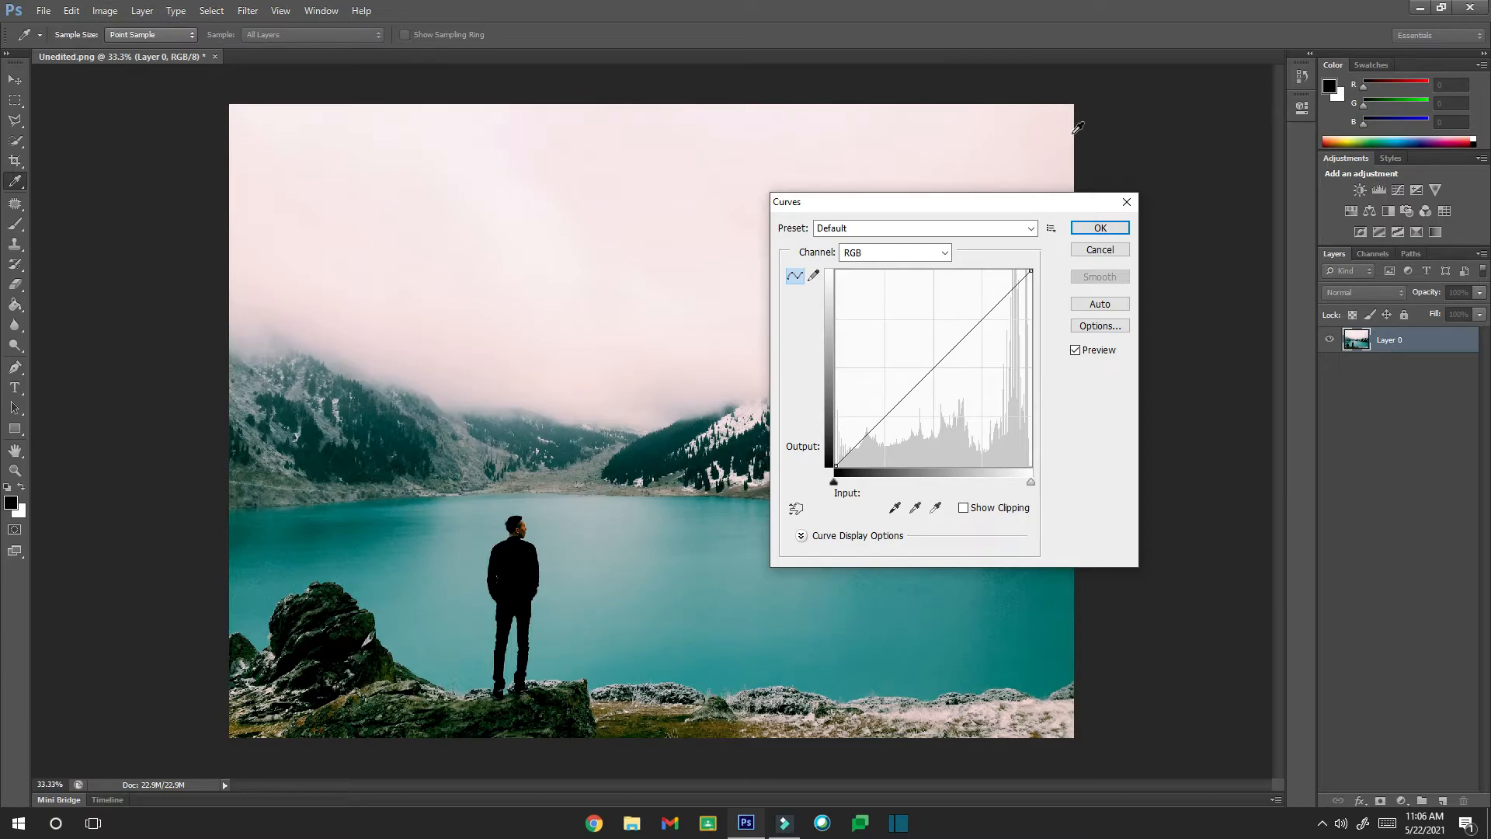
left_click(1100, 251)
key("m")
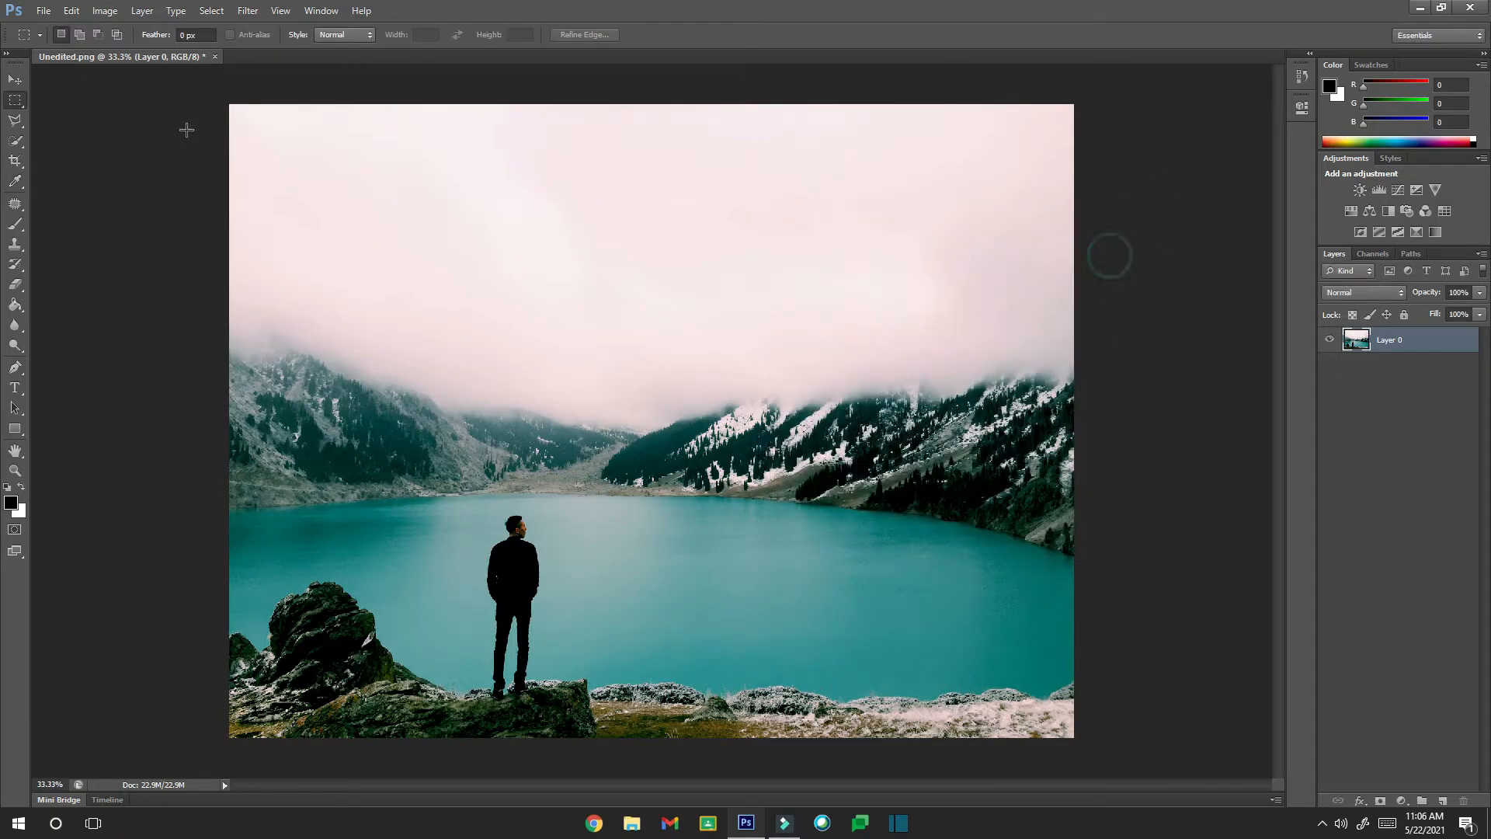
Step: Try a brightness of -150 on the photo with Brightness/Contrast and cancel the adjustment
left_click(104, 11)
mouse_move(148, 52)
left_click(329, 50)
left_click_drag(934, 286, 622, 299)
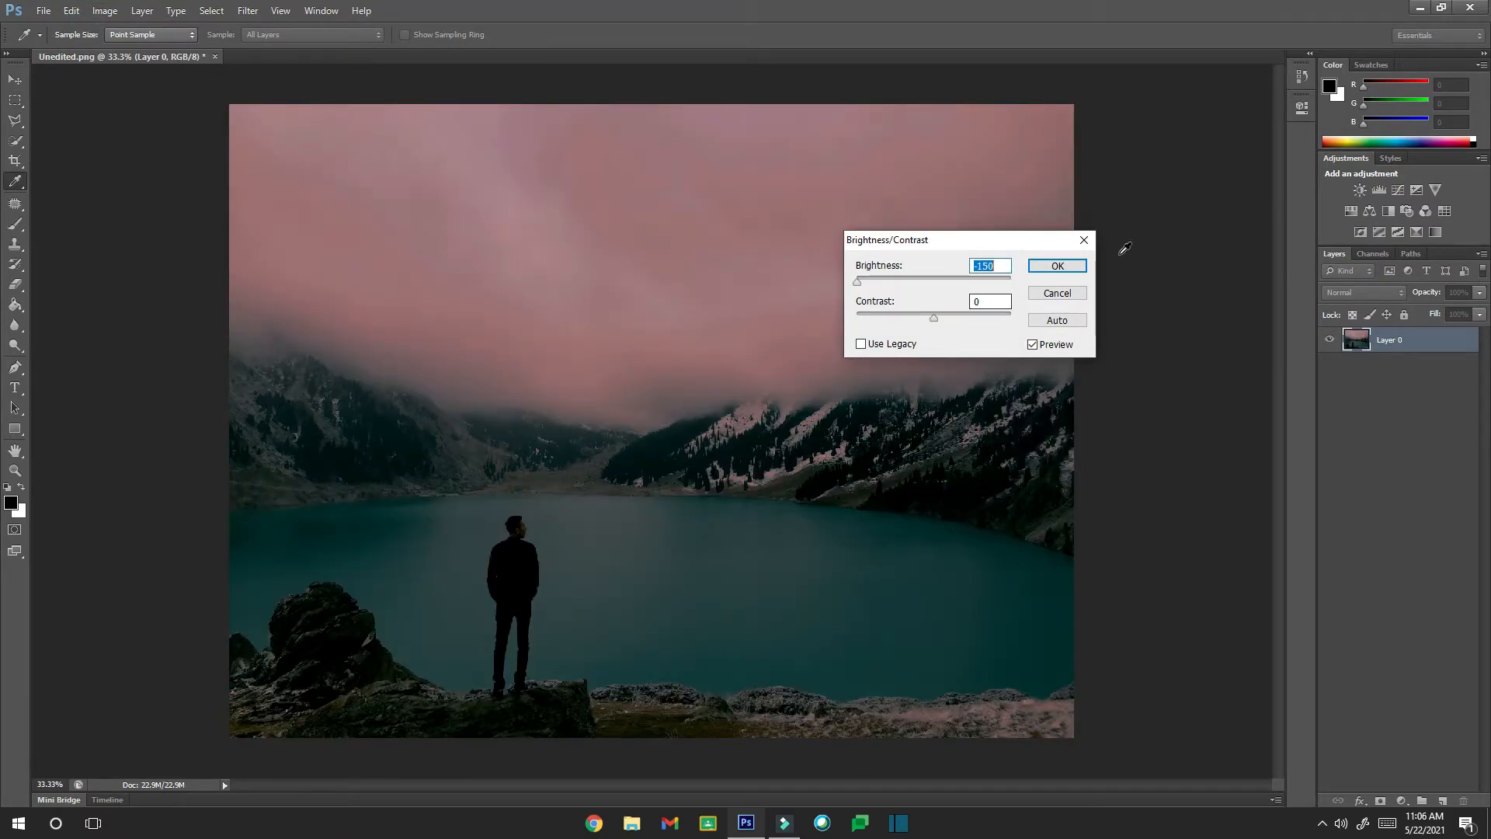
left_click(1057, 293)
Step: Apply a slight Curves adjustment to the photo by shifting a point just above the middle of the curve
left_click(105, 10)
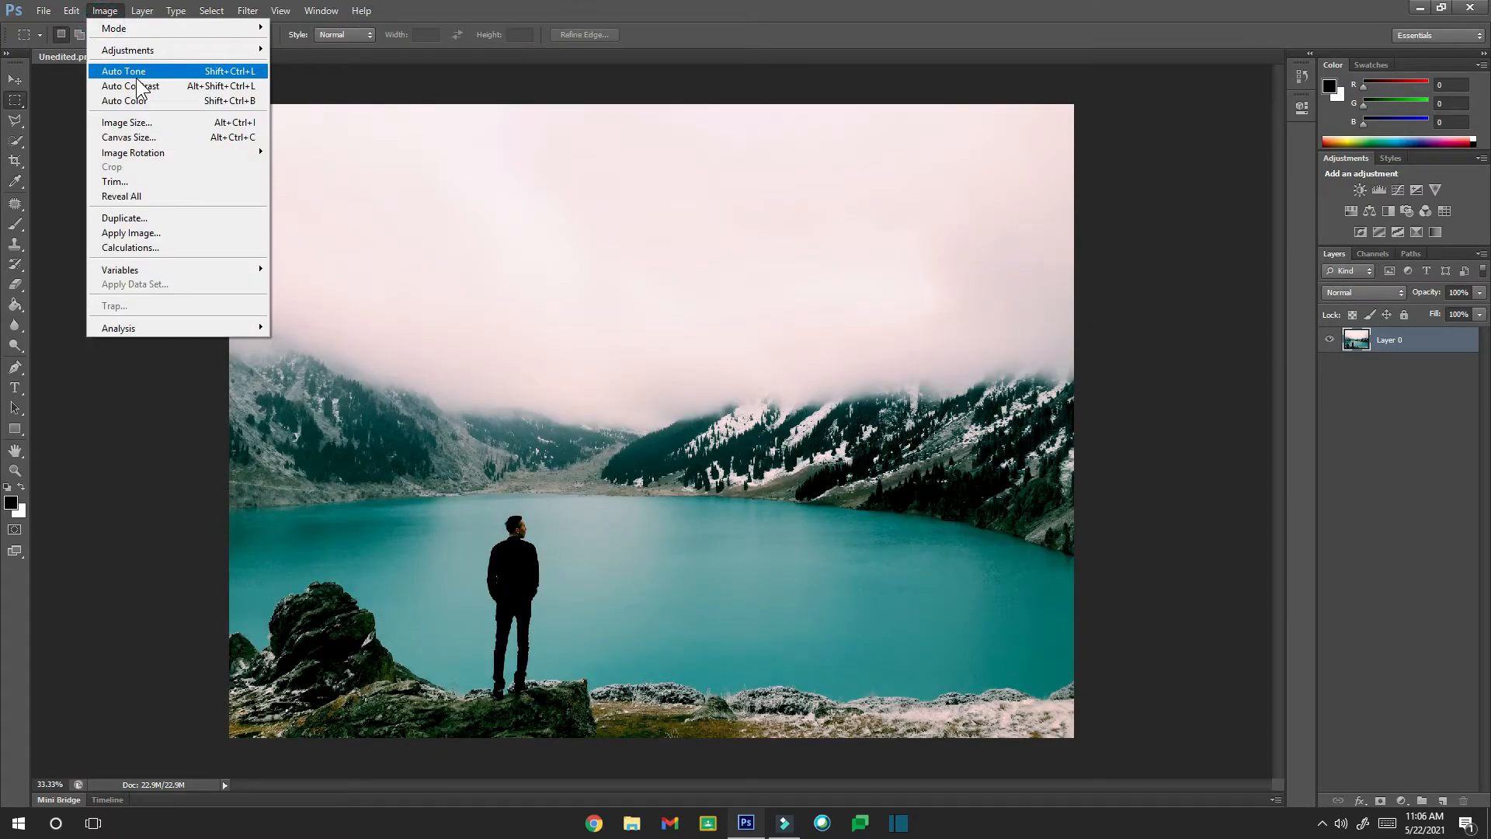
mouse_move(141, 54)
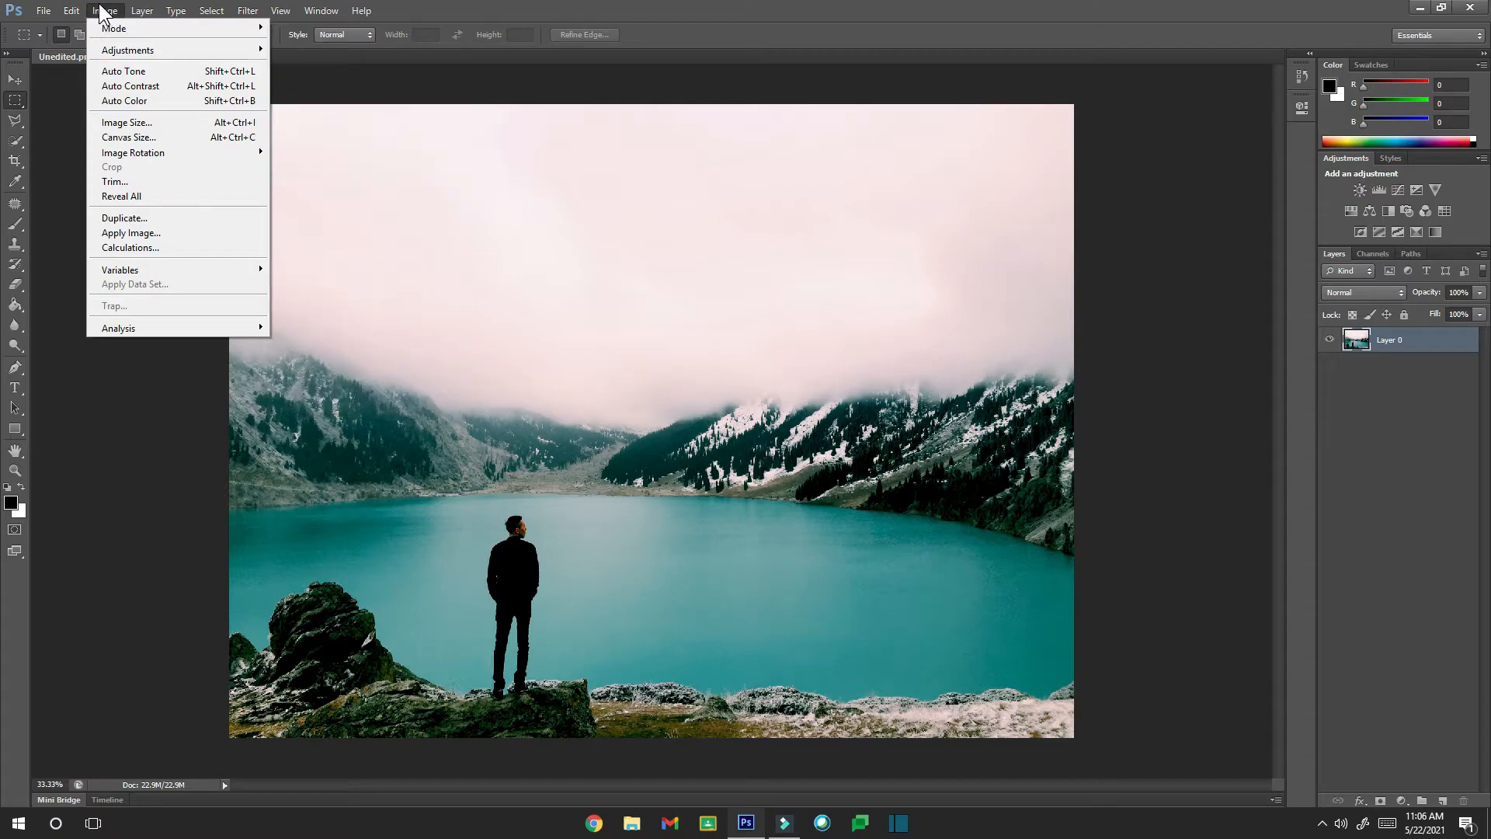
left_click(314, 82)
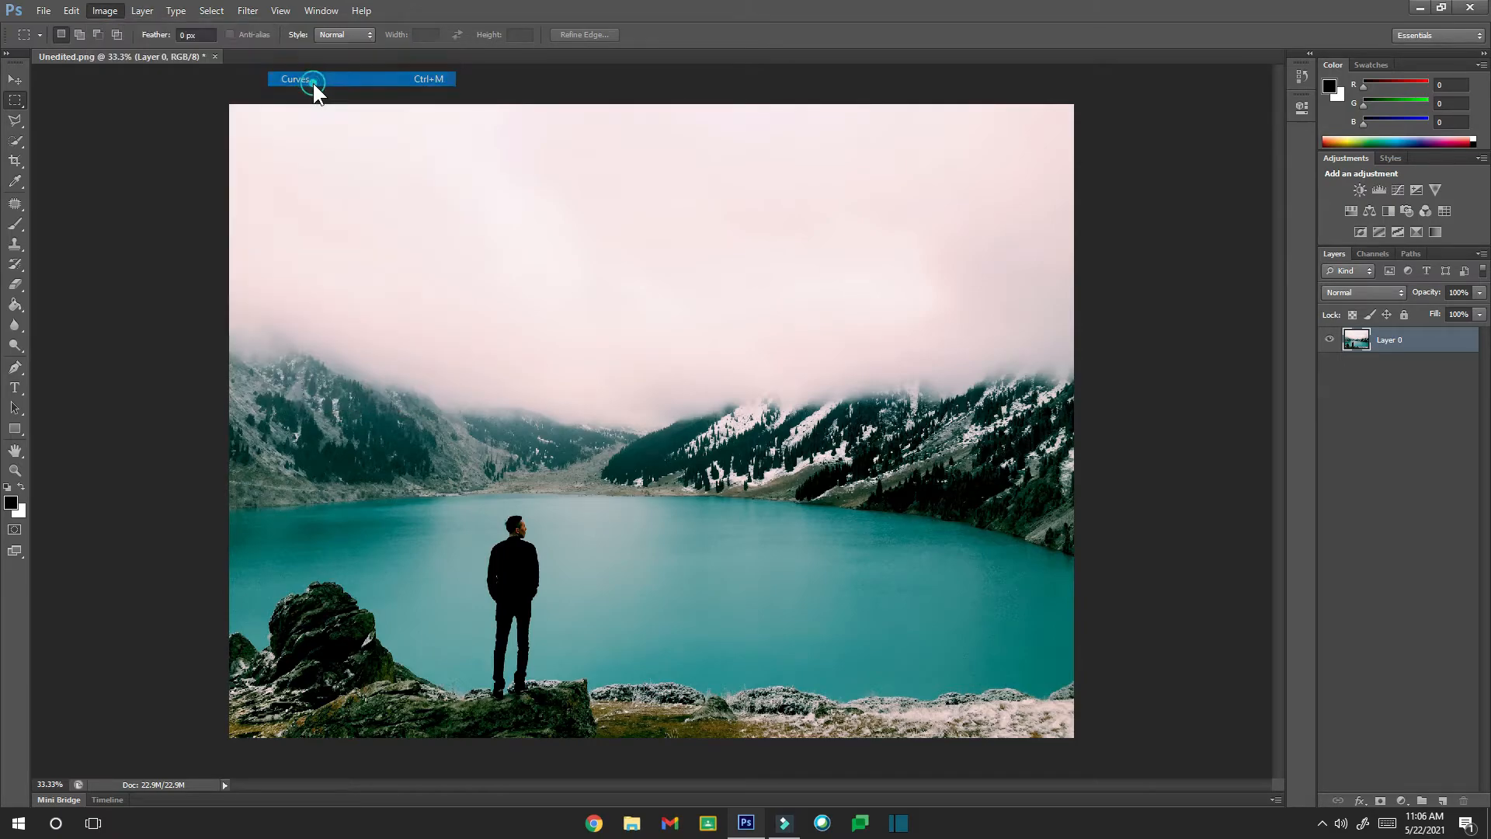
mouse_move(948, 356)
left_mouse_down()
mouse_move(982, 401)
mouse_move(935, 294)
mouse_move(885, 306)
mouse_move(963, 404)
mouse_move(965, 384)
mouse_move(936, 375)
mouse_move(902, 396)
mouse_move(961, 346)
left_mouse_up()
left_click(1082, 230)
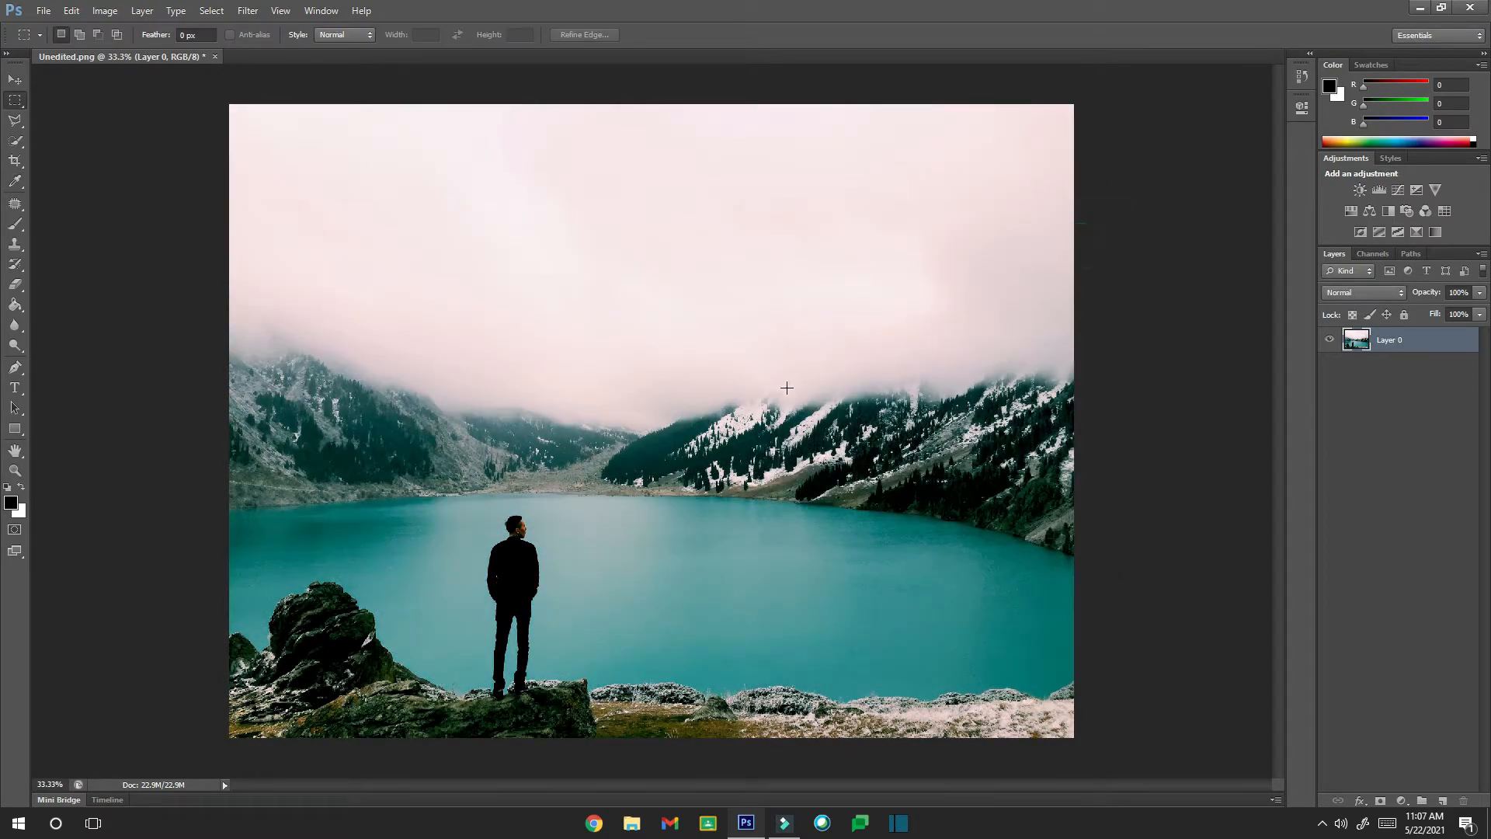
Step: Darken the photo with Curves by lowering a point on the RGB curve to input 182, output 162
left_click(105, 10)
left_click(164, 50)
left_click(298, 79)
left_click_drag(975, 328, 974, 341)
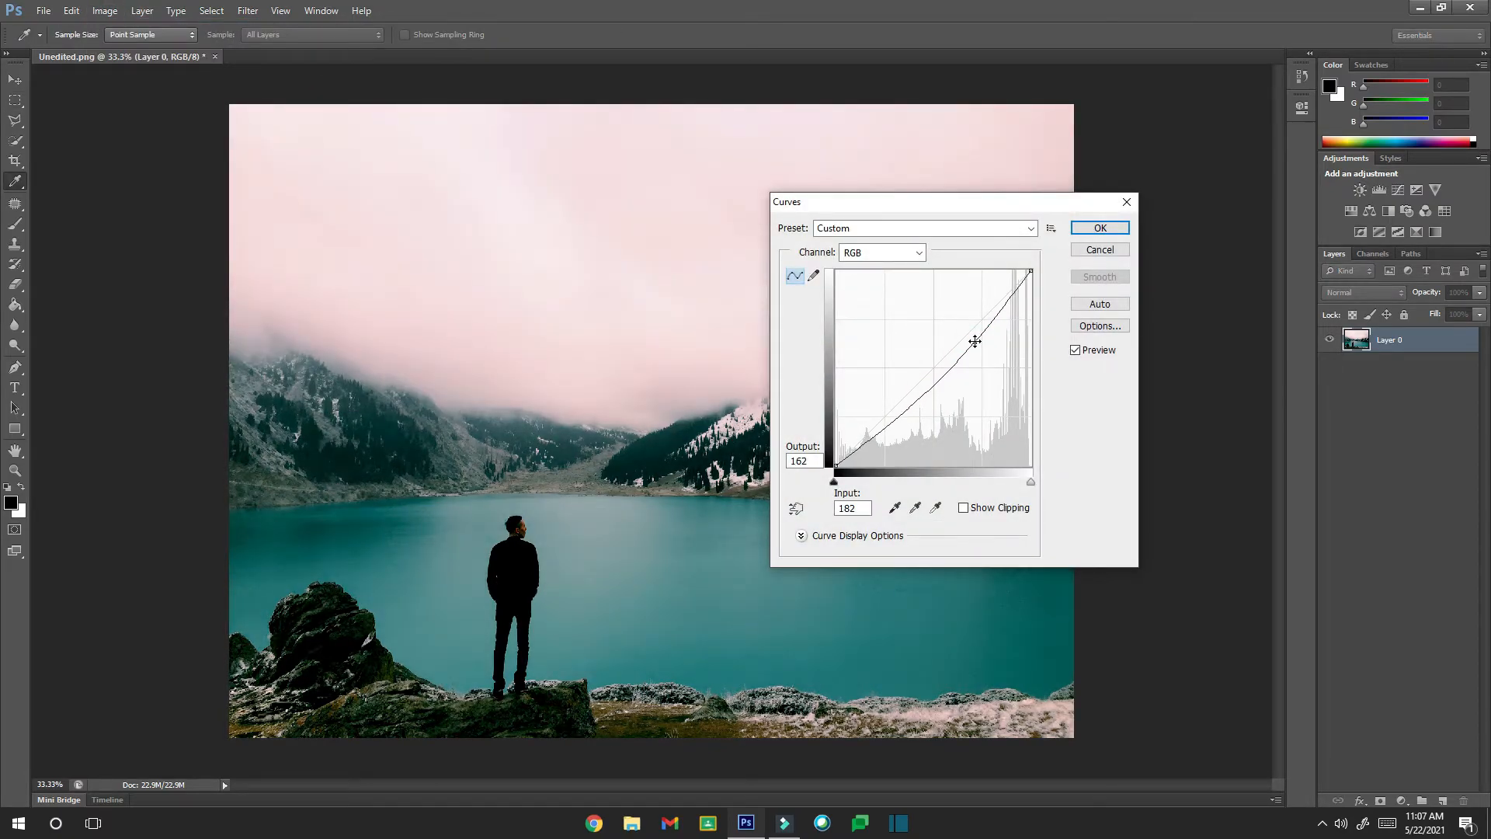
left_click(1100, 227)
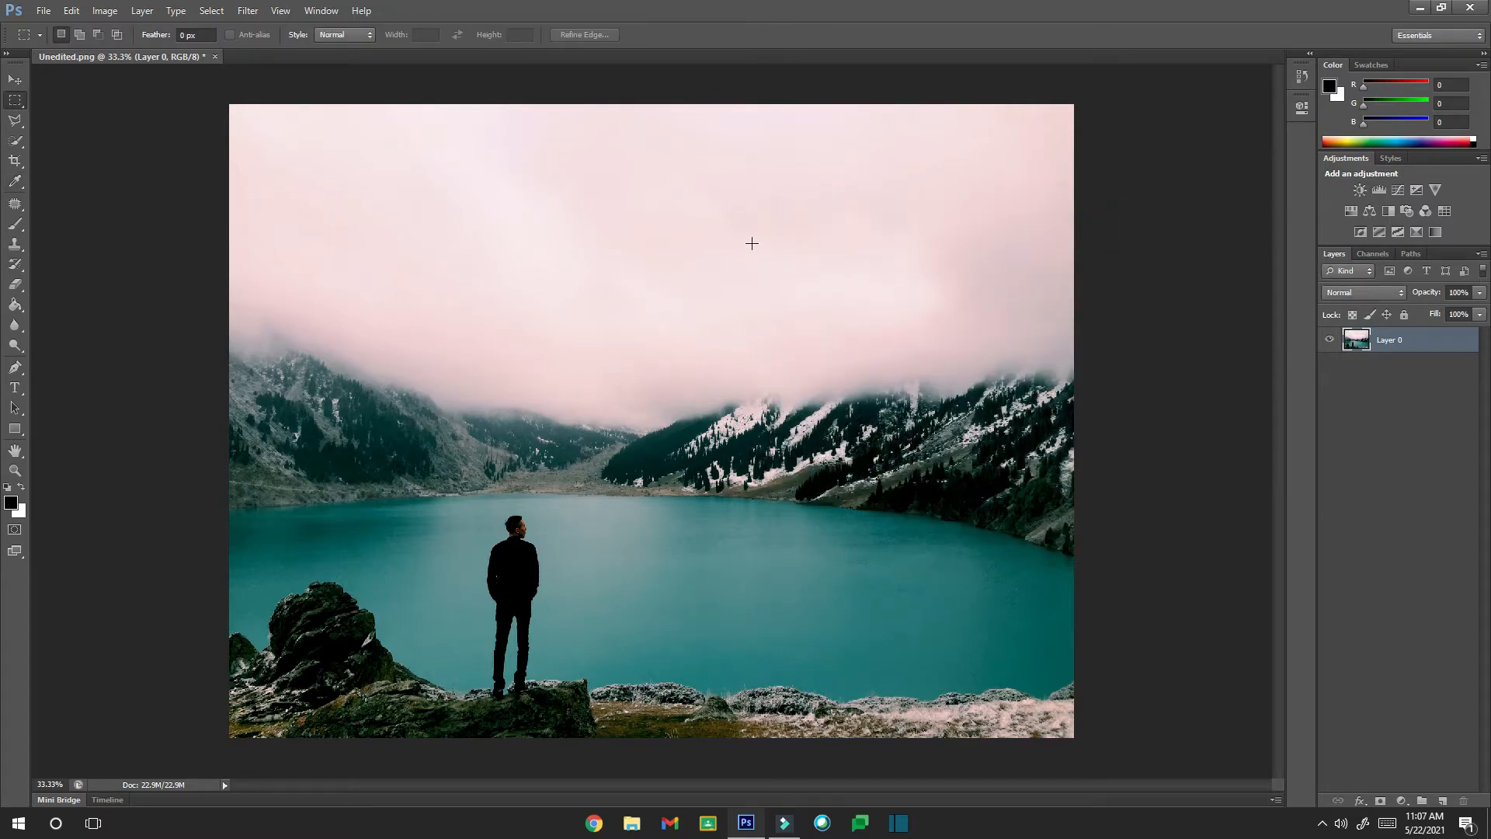
Step: Rename the original image file in the Vacation Photos folder to yy and open it as a second document
left_click(43, 11)
left_click(55, 44)
left_click(463, 264)
left_click(463, 259)
type("yy")
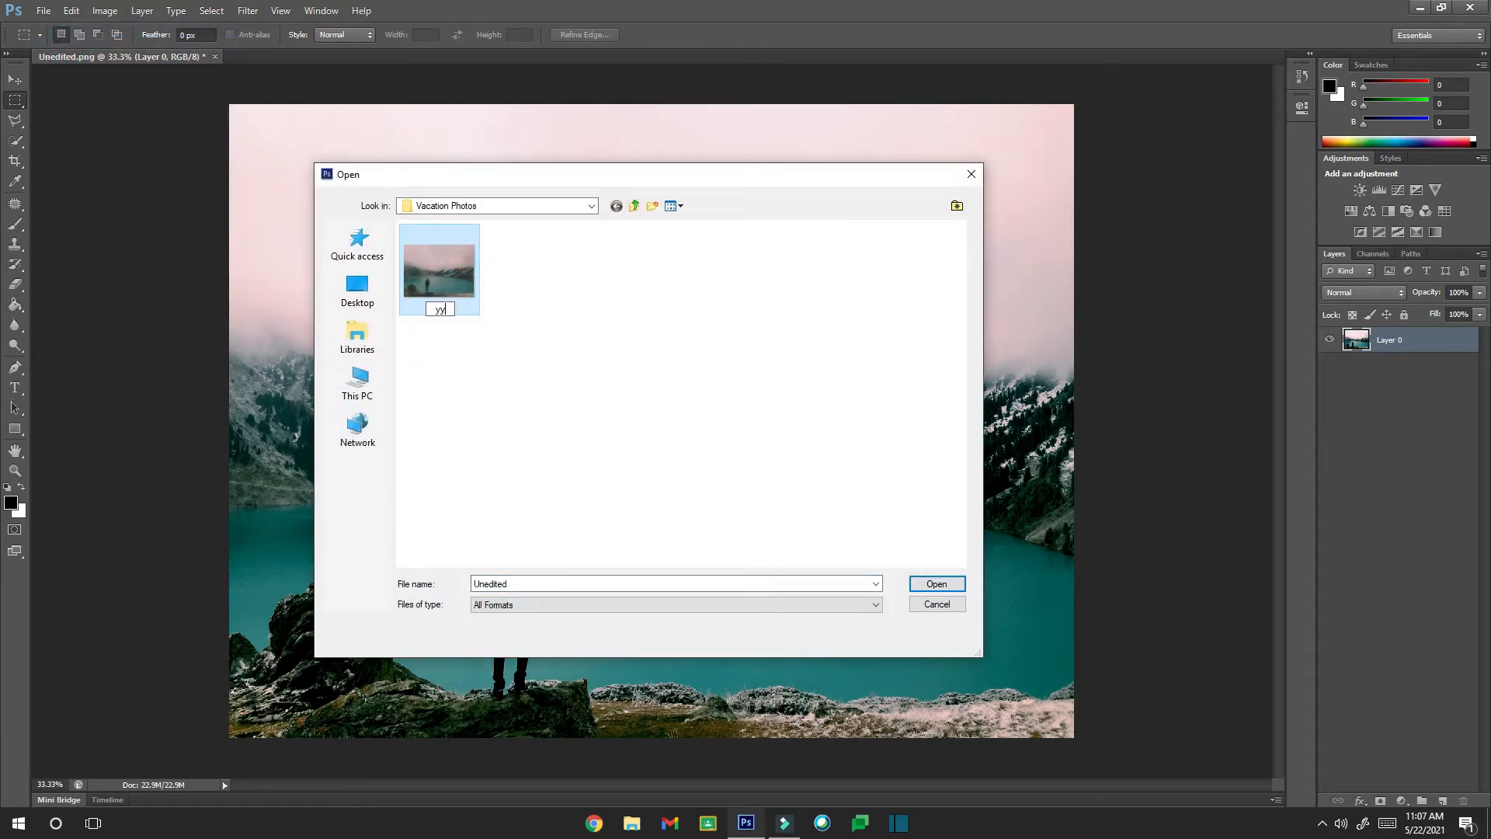
left_click(603, 402)
left_click(457, 281)
left_click(953, 575)
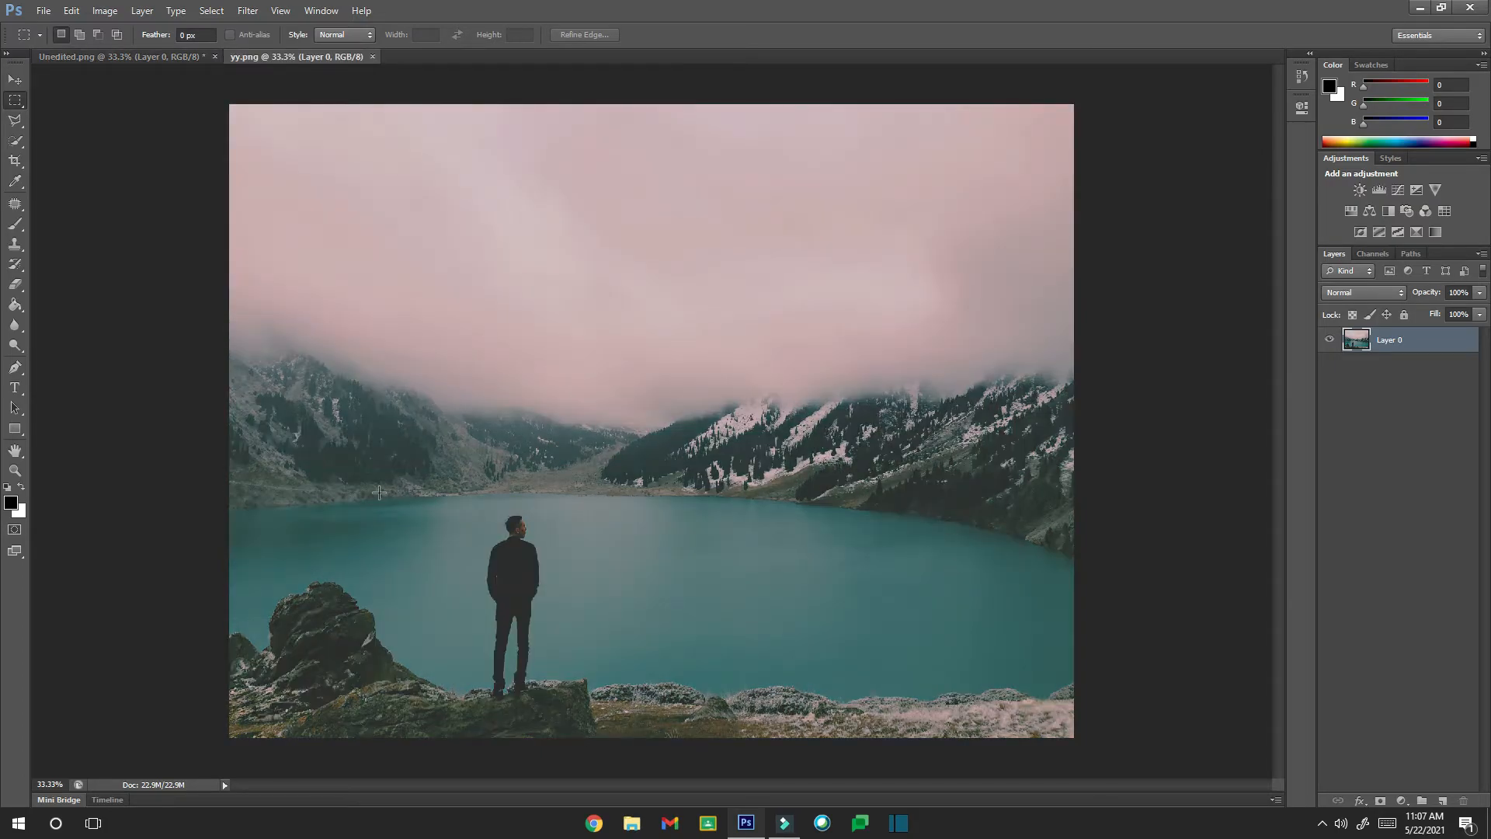
Step: Compare the edited photo with the original by switching between the two open documents, ending on the edited one
left_click(141, 55)
left_click(274, 51)
left_click(165, 58)
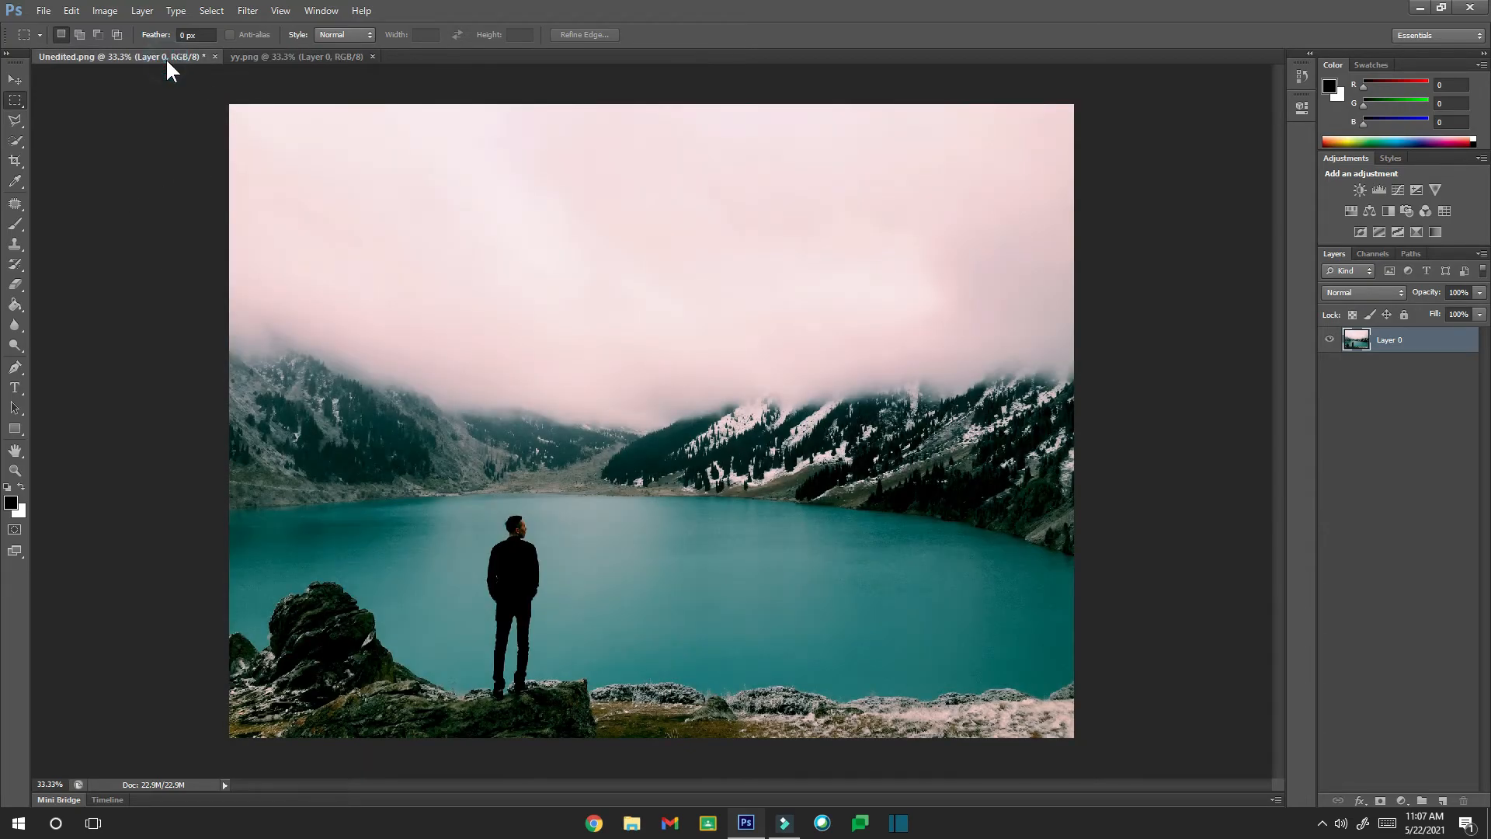